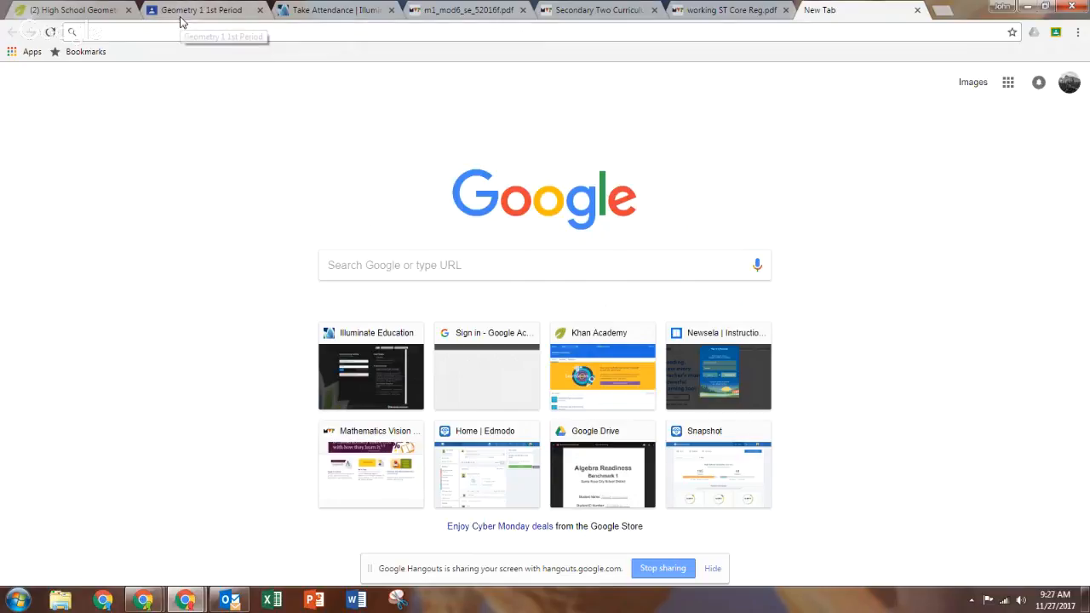
Open web.geogebra.org in the current browser tab.
{"action": "type", "text": "web.geo"}
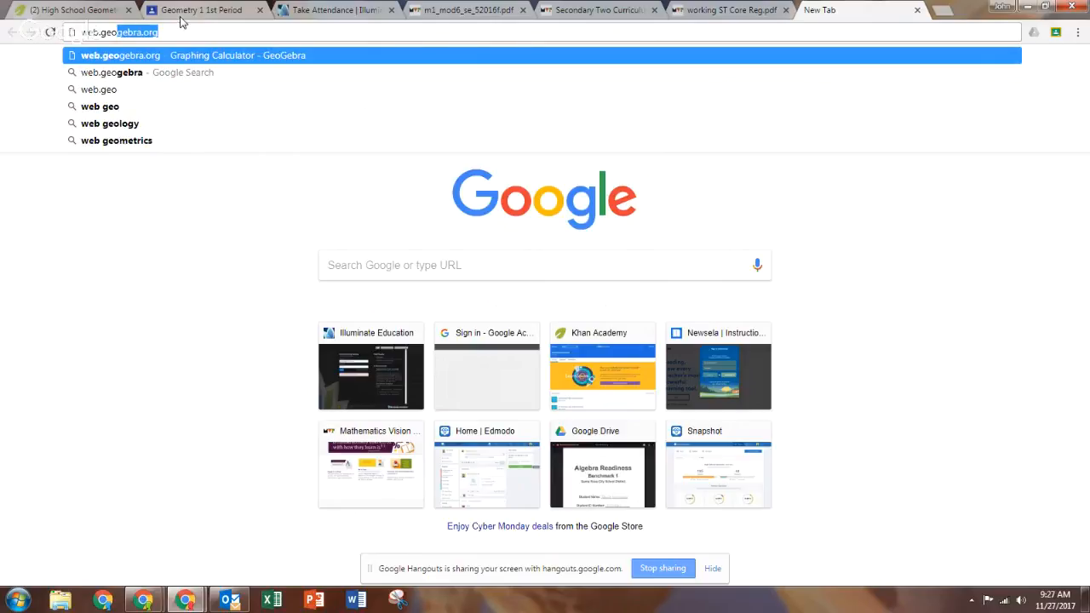
{"action": "type", "text": "gebra."}
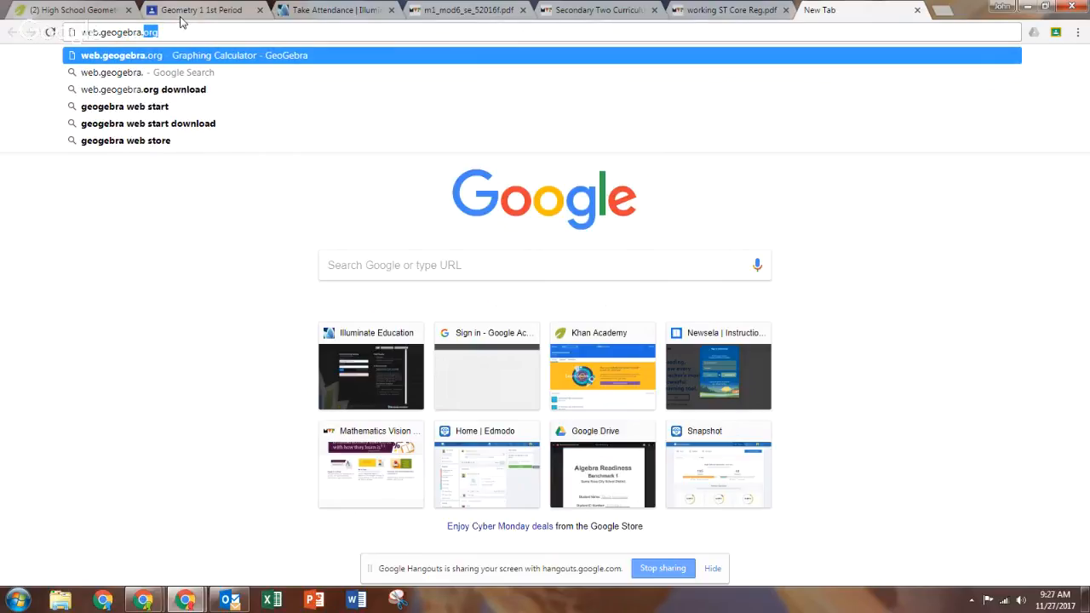
{"action": "type", "text": "org"}
{"action": "key", "text": "Return"}
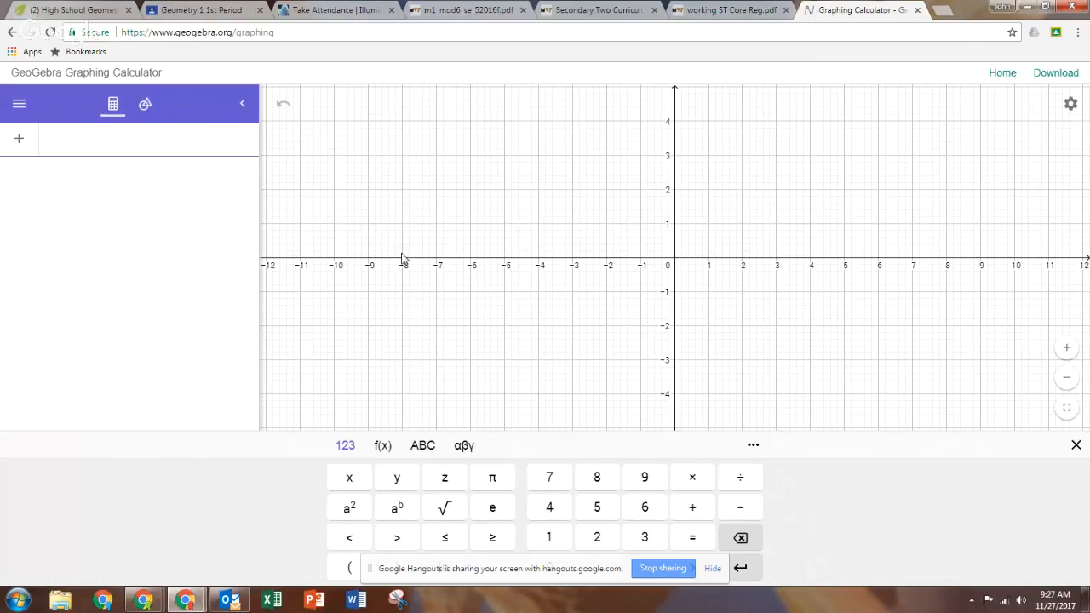
Switch to the geometry tools and turn off both the axes and the grid in the graphics view.
{"action": "left_click", "coordinate": [144, 106]}
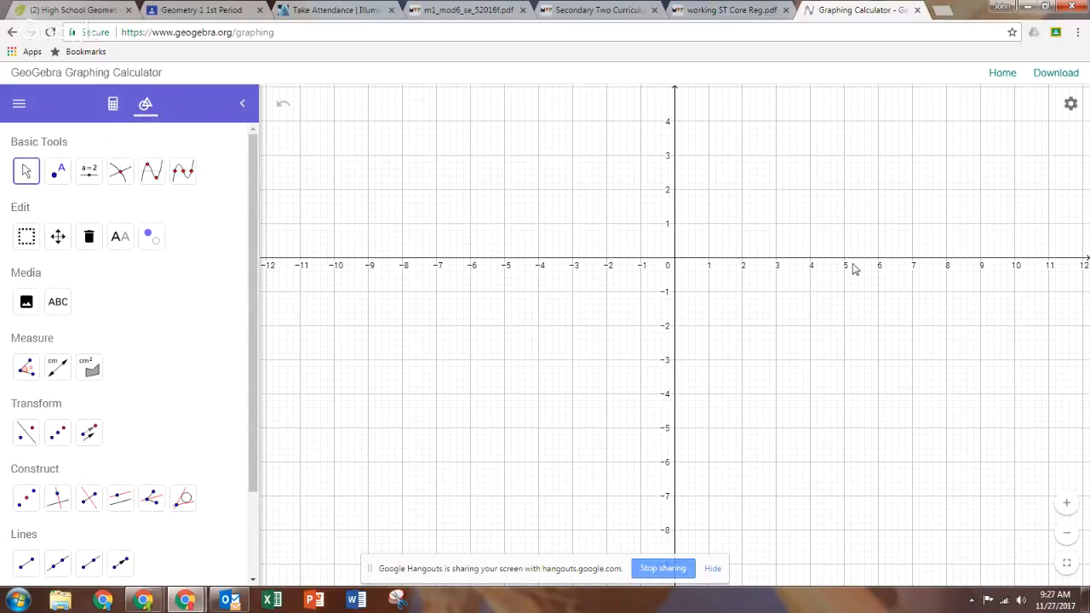
{"action": "left_click", "coordinate": [1068, 106]}
{"action": "left_click", "coordinate": [1013, 129]}
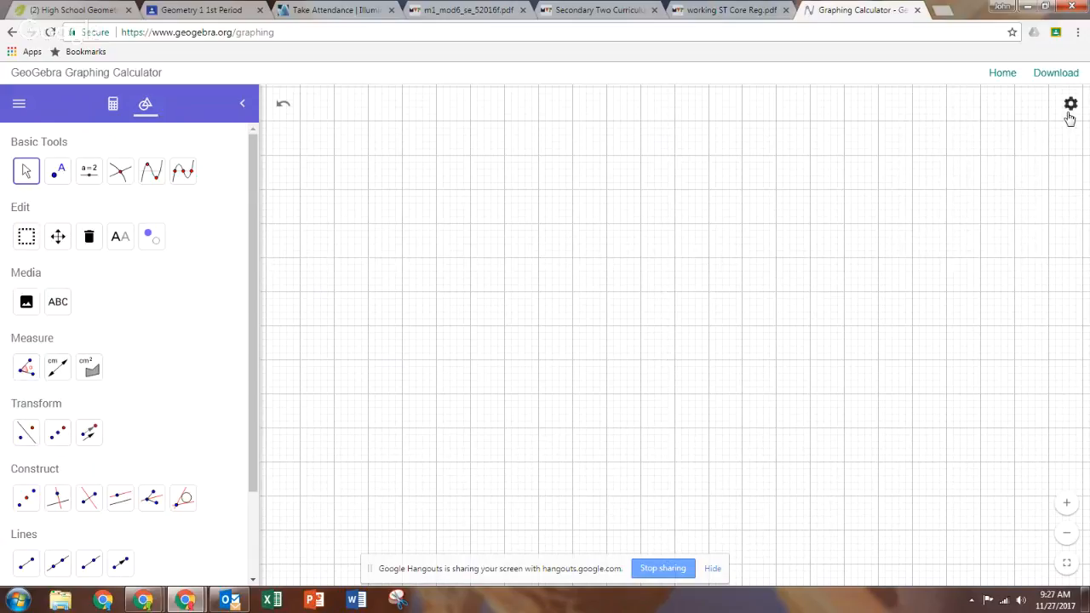
{"action": "left_click", "coordinate": [1068, 106]}
{"action": "left_click", "coordinate": [986, 153]}
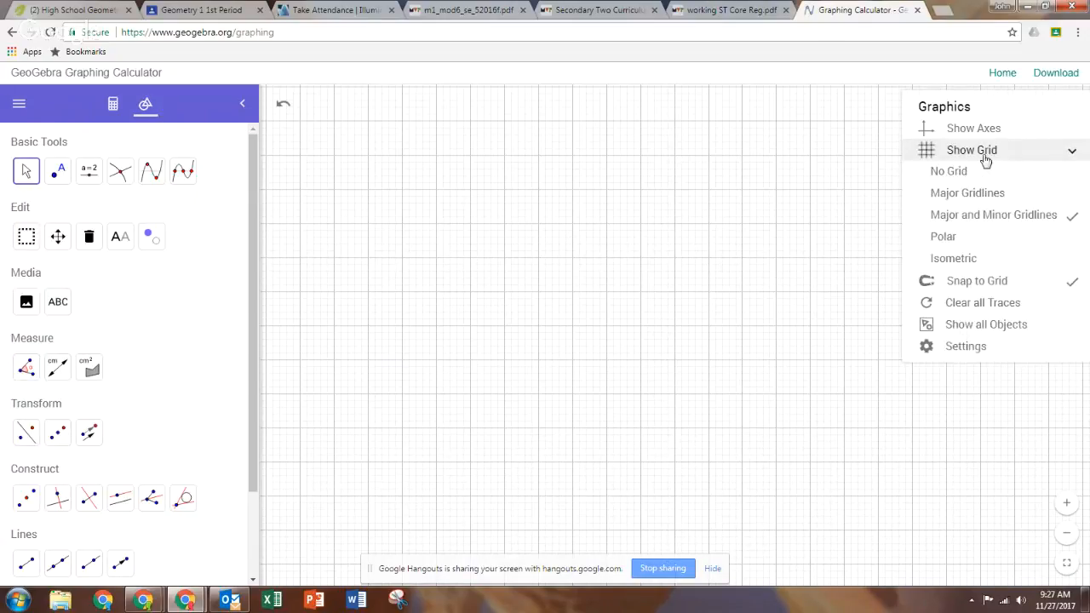
{"action": "left_click", "coordinate": [948, 170]}
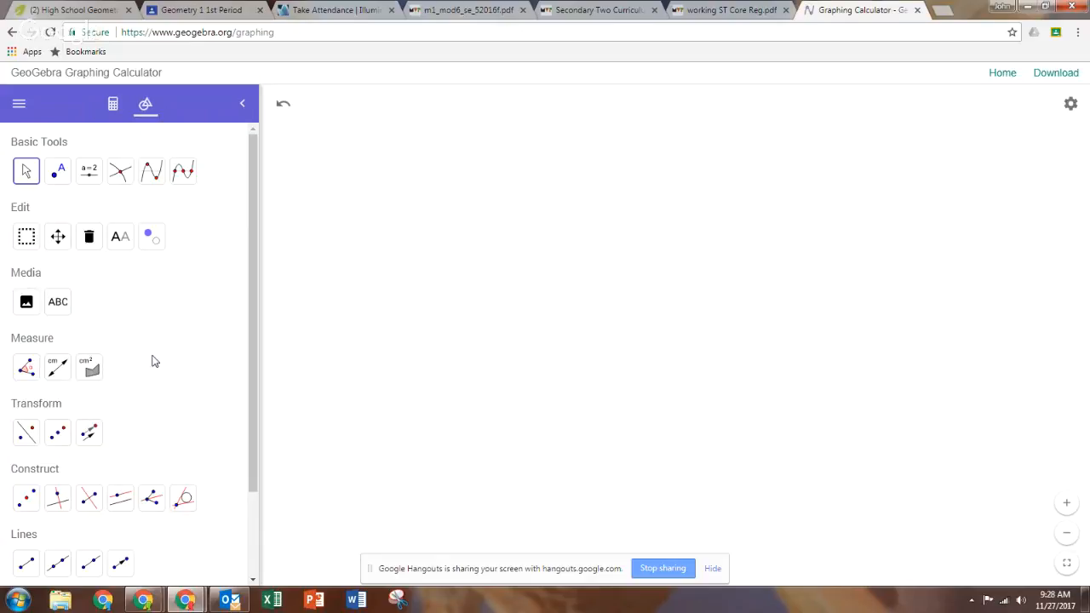
Draw a roughly horizontal line through two new points A and B using the Line tool.
{"action": "scroll", "coordinate": [158, 358], "scroll_direction": "down", "scroll_amount": 1}
{"action": "scroll", "coordinate": [128, 400], "scroll_direction": "down", "scroll_amount": 1}
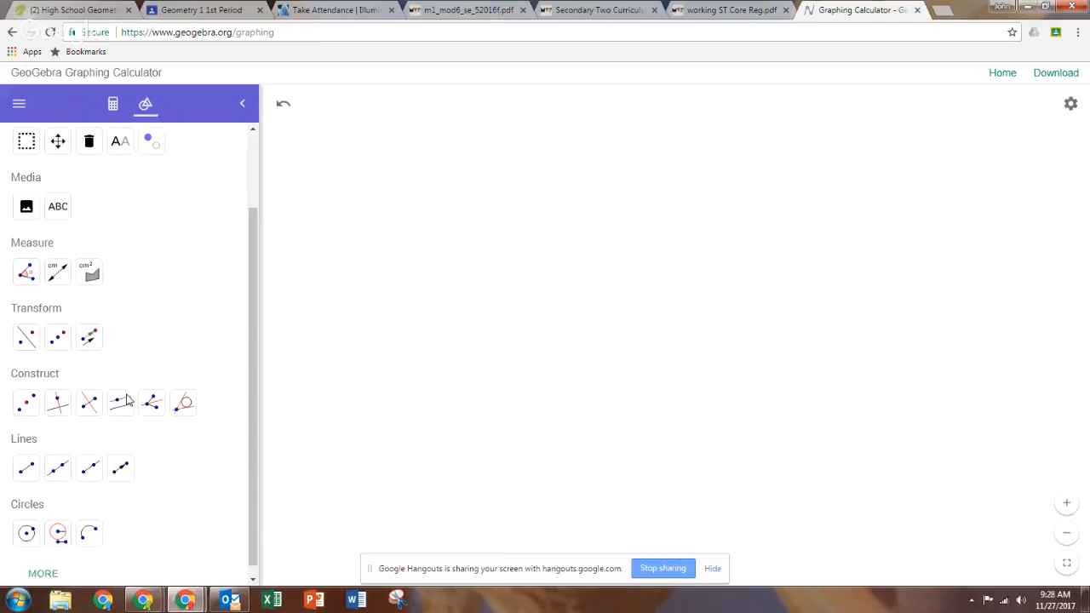
{"action": "left_click", "coordinate": [58, 460]}
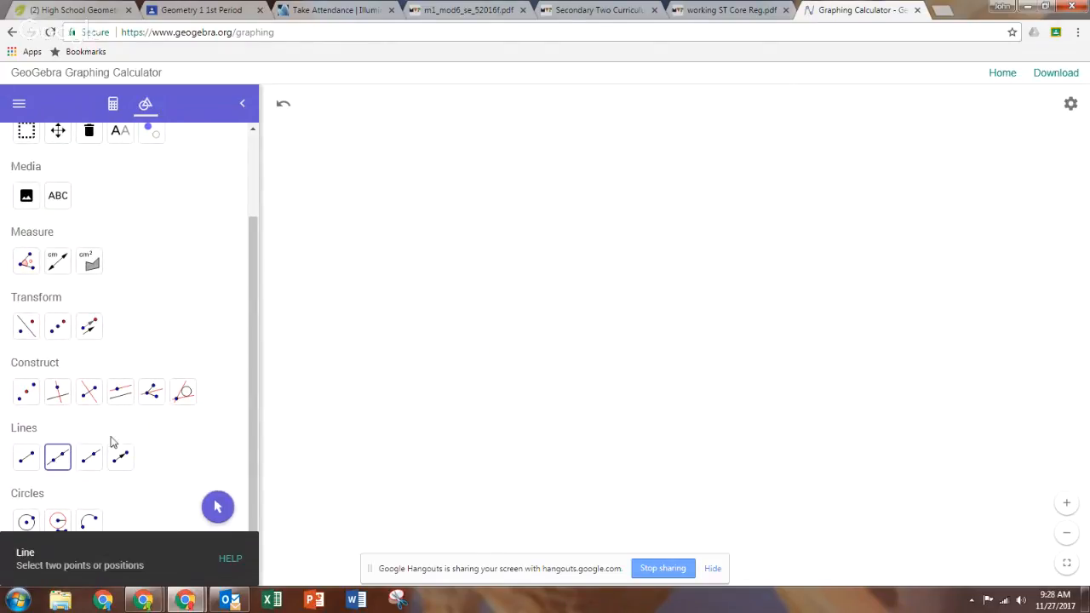
{"action": "left_click", "coordinate": [506, 390]}
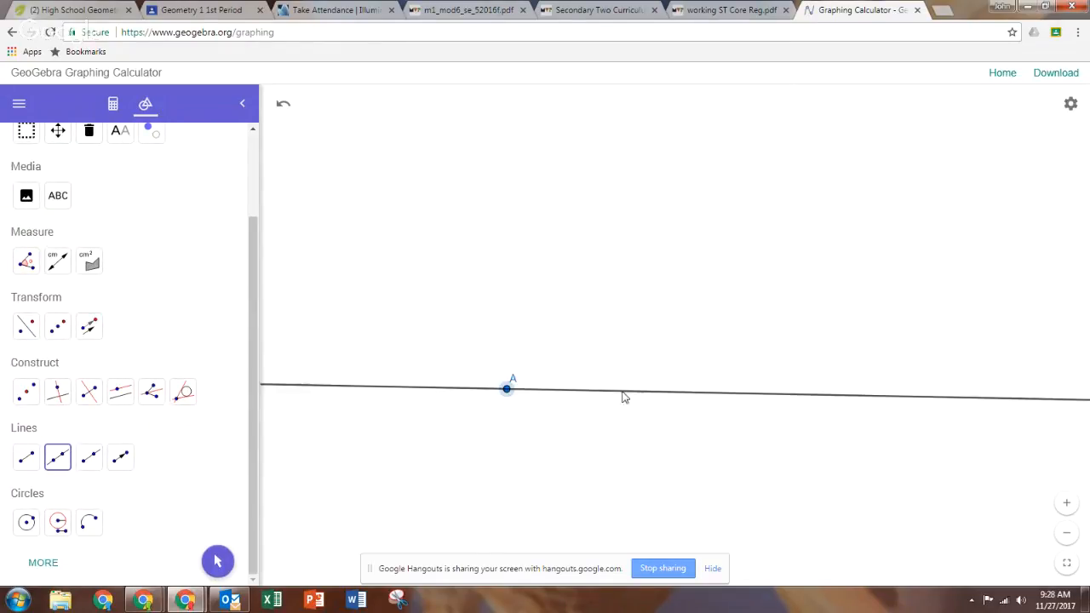
{"action": "left_click", "coordinate": [707, 387]}
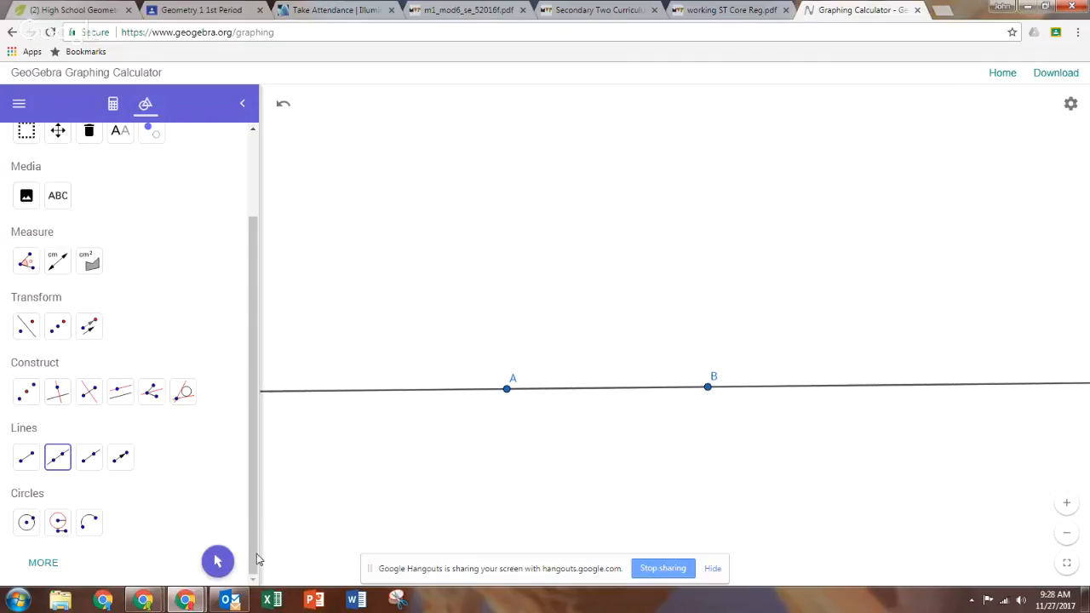
Move points B and A to the right along the line.
{"action": "left_click", "coordinate": [217, 560]}
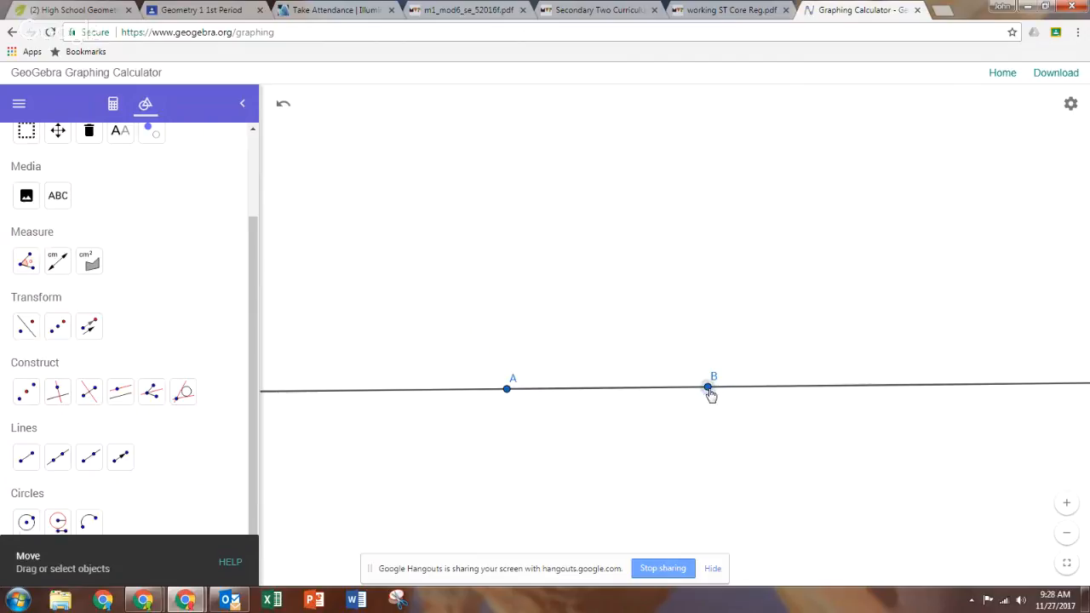
{"action": "left_click_drag", "start_coordinate": [710, 394], "coordinate": [751, 396]}
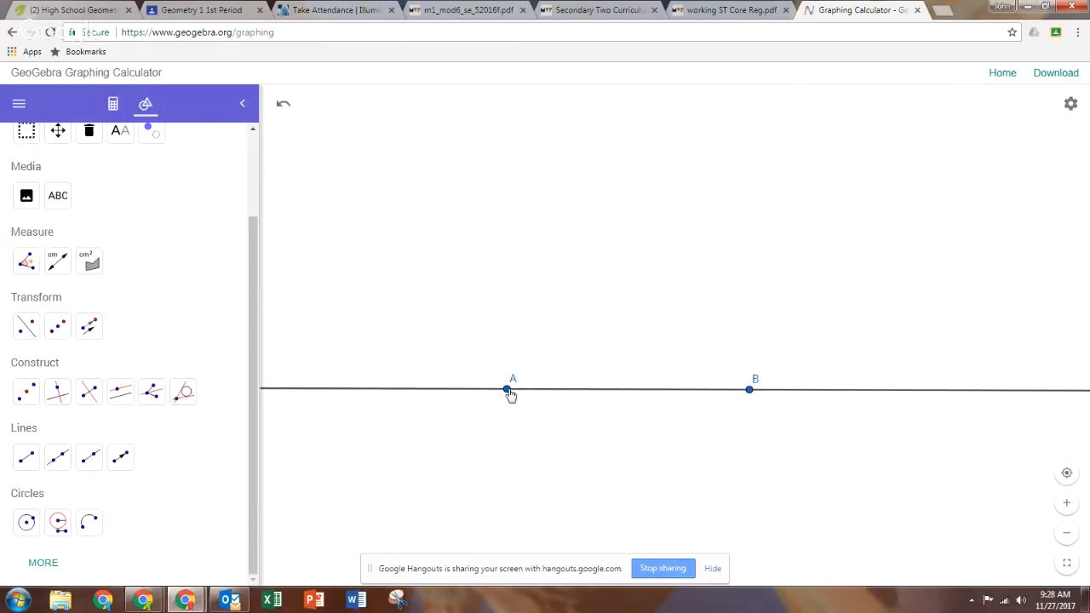
{"action": "left_click_drag", "start_coordinate": [510, 391], "coordinate": [631, 397]}
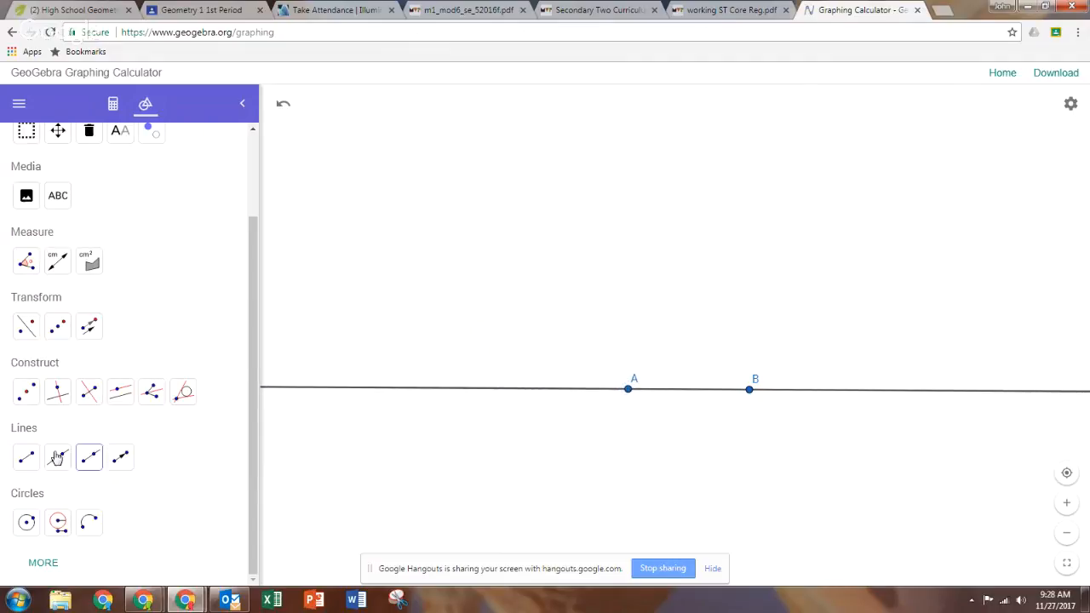
Construct a line perpendicular to line AB through point A.
{"action": "left_click", "coordinate": [58, 394]}
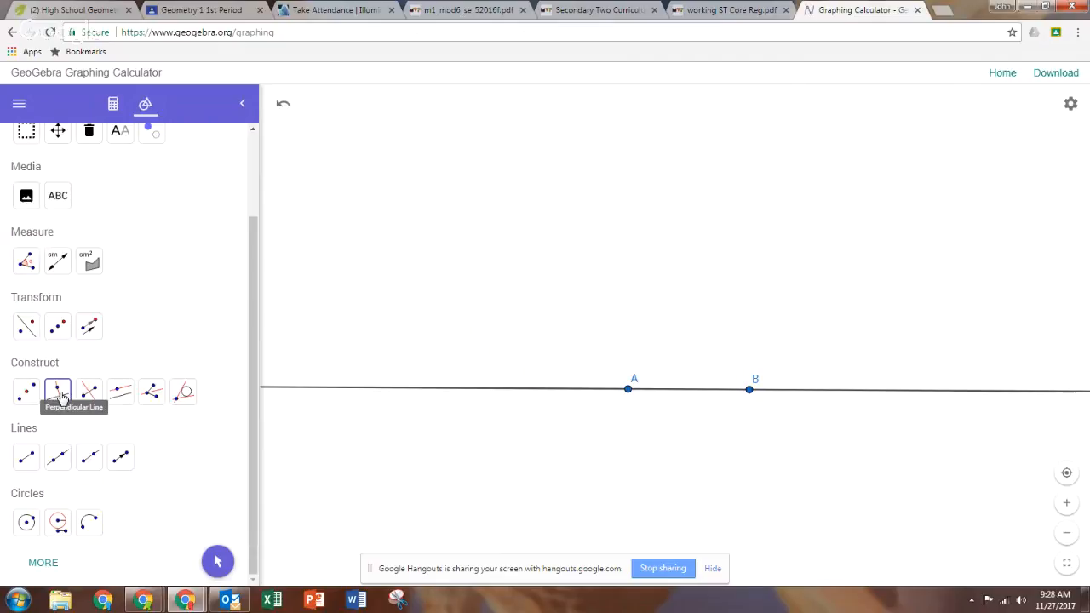
{"action": "left_click", "coordinate": [69, 406]}
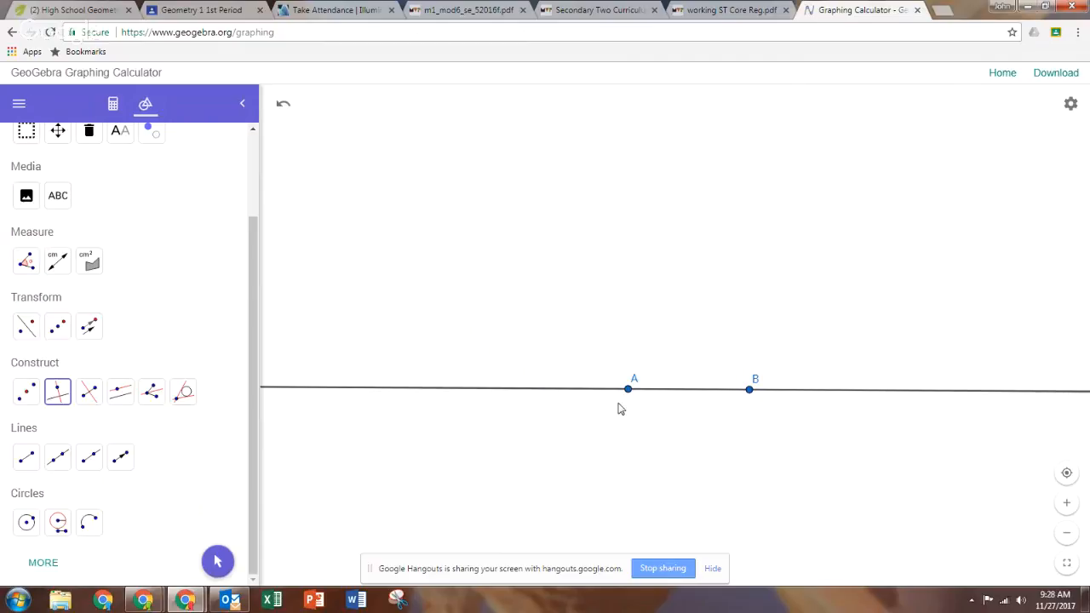
{"action": "left_click", "coordinate": [628, 389]}
{"action": "left_click", "coordinate": [535, 391]}
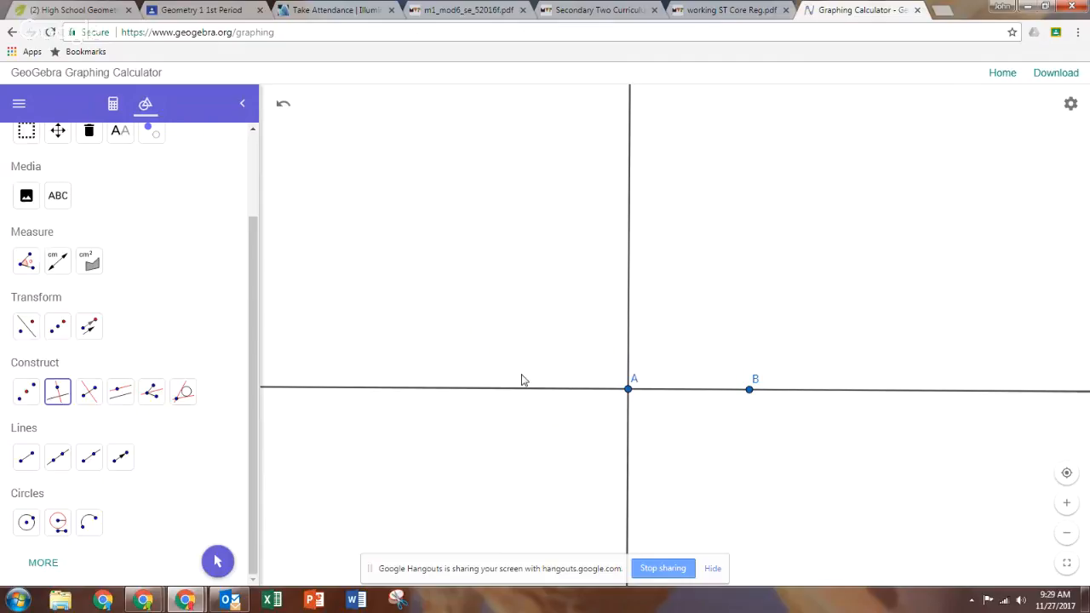
Draw a circle centered at point A with radius 86.27 using Circle with Center and Radius.
{"action": "scroll", "coordinate": [403, 304], "scroll_direction": "down", "scroll_amount": 2}
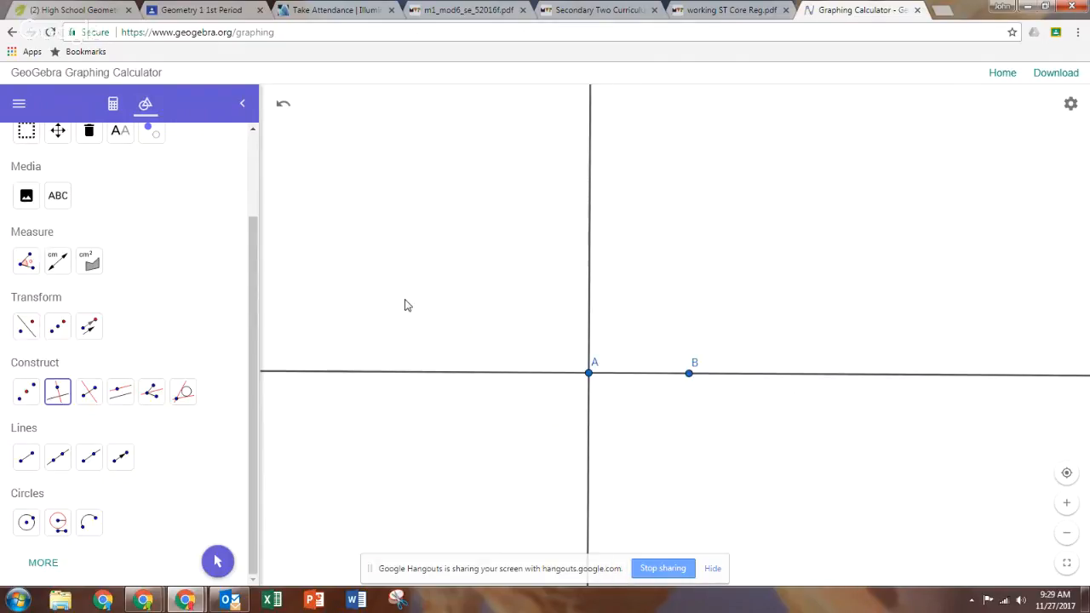
{"action": "left_click", "coordinate": [217, 561]}
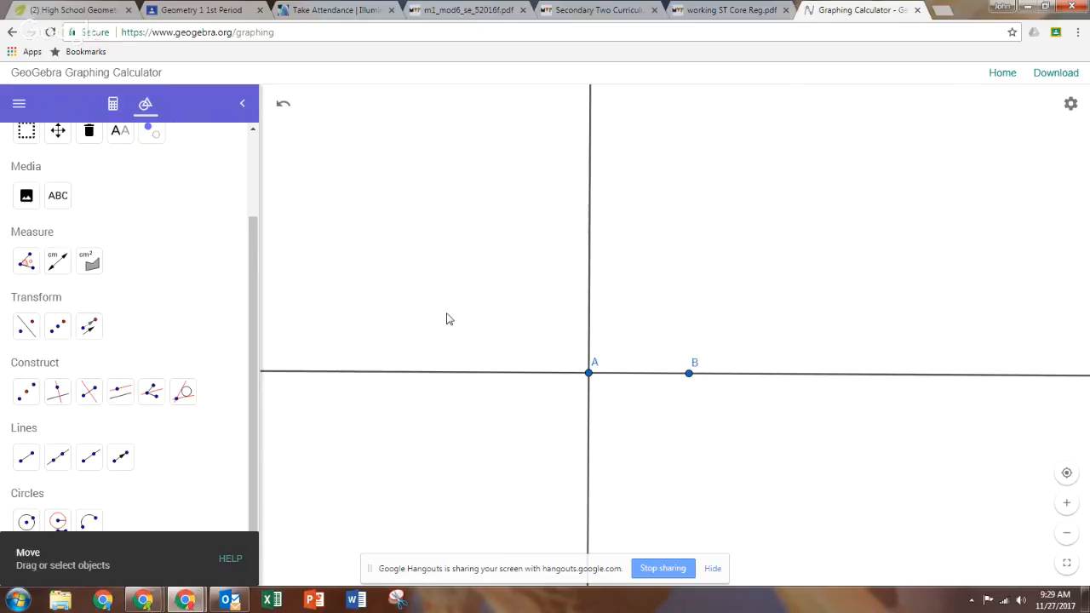
{"action": "left_click_drag", "start_coordinate": [419, 254], "coordinate": [533, 316]}
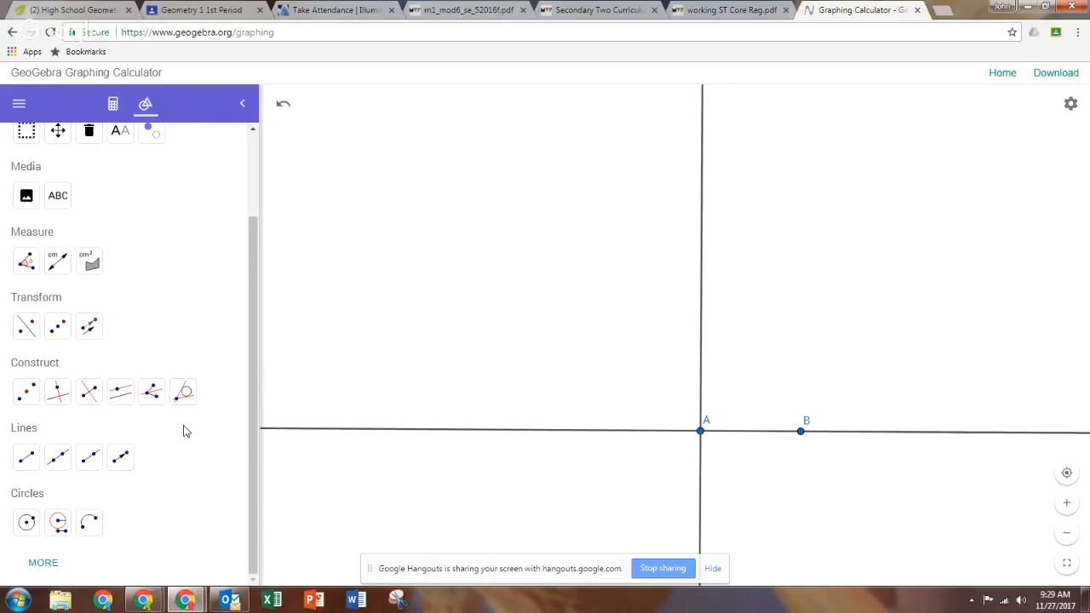
{"action": "left_click", "coordinate": [43, 563]}
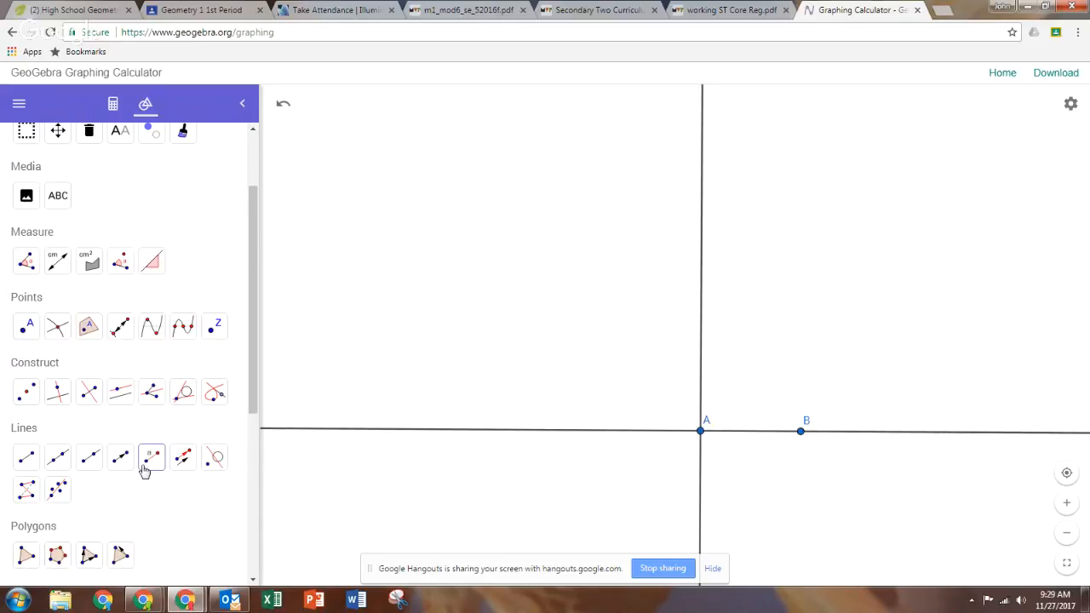
{"action": "scroll", "coordinate": [145, 470], "scroll_direction": "down", "scroll_amount": 1}
{"action": "scroll", "coordinate": [145, 473], "scroll_direction": "down", "scroll_amount": 2}
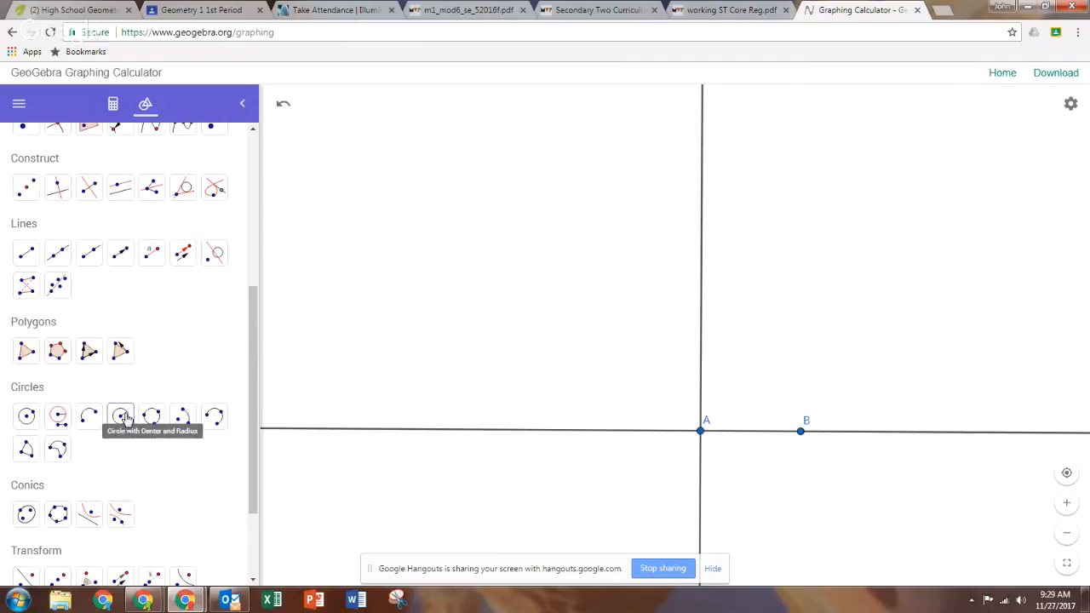
{"action": "left_click", "coordinate": [122, 419]}
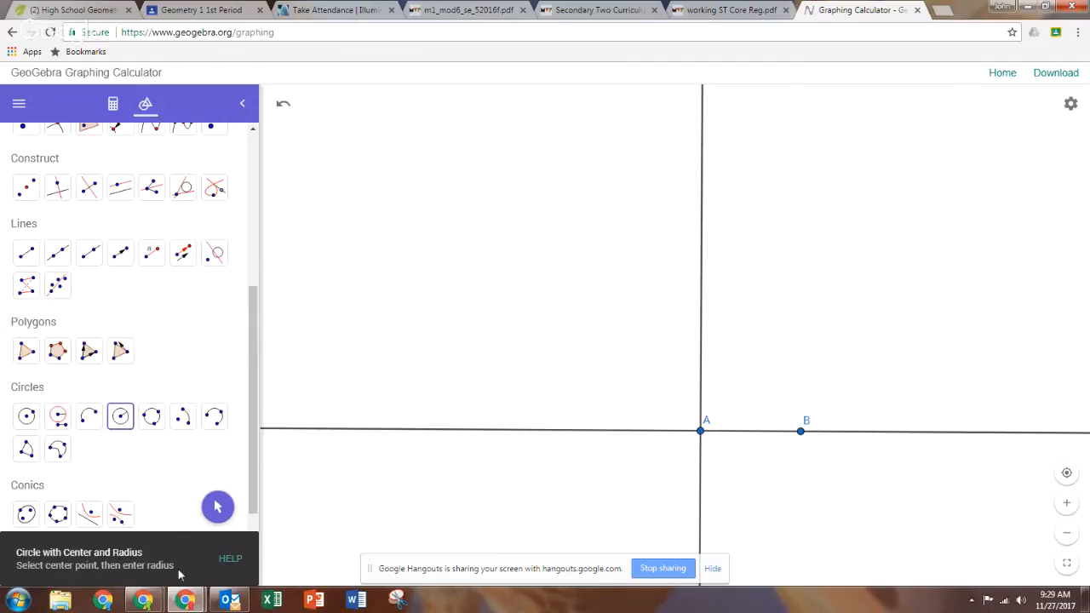
{"action": "left_click", "coordinate": [700, 432]}
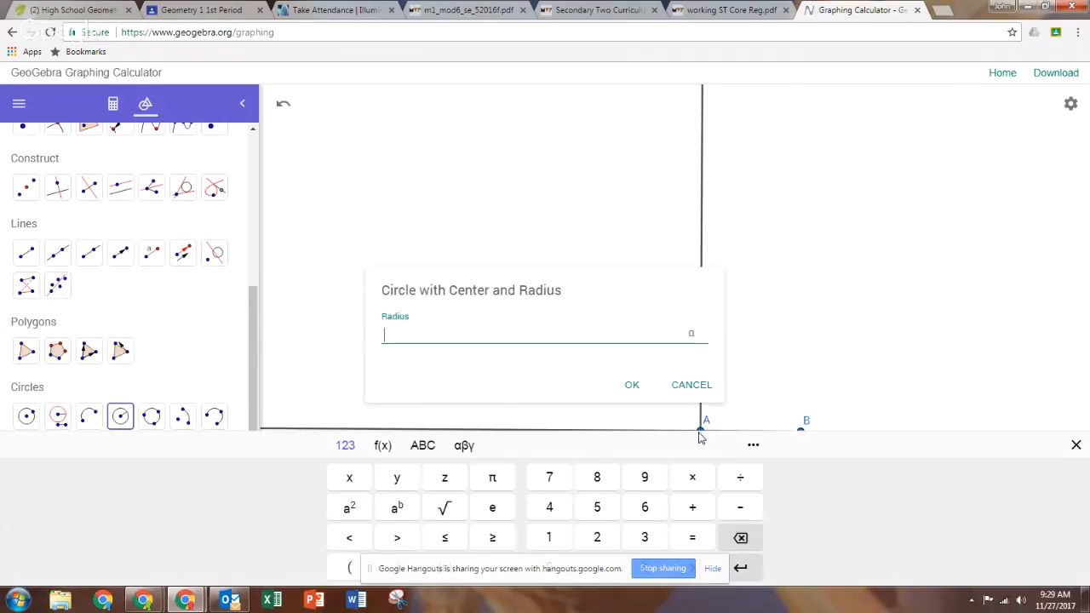
{"action": "type", "text": "86.27"}
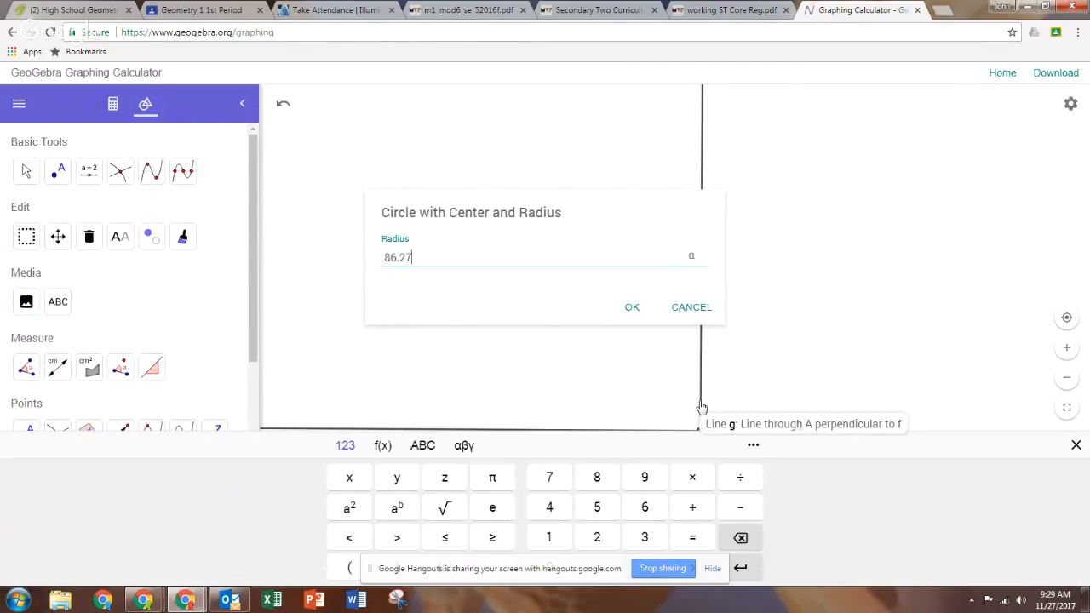
{"action": "left_click", "coordinate": [623, 314]}
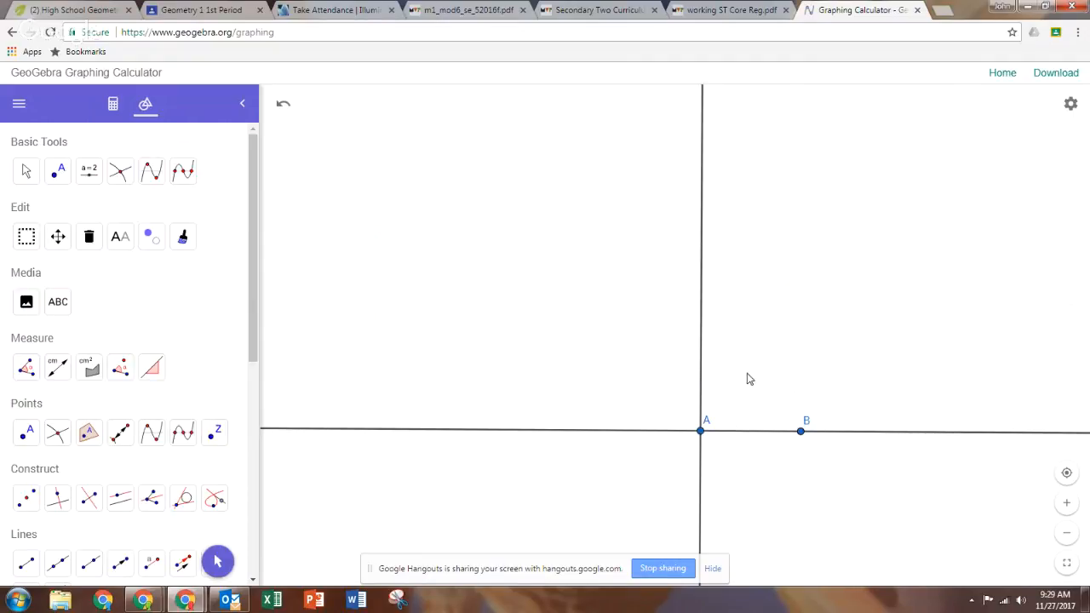
Place a point at the upper intersection of the circle and the perpendicular line.
{"action": "left_click", "coordinate": [714, 569]}
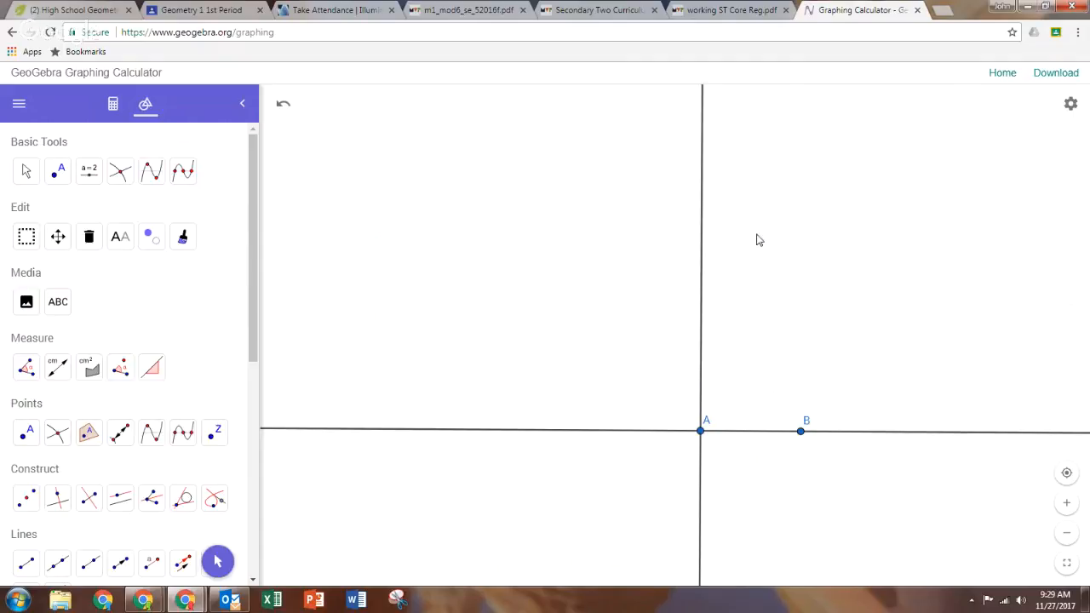
{"action": "scroll", "coordinate": [750, 241], "scroll_direction": "down", "scroll_amount": 5}
{"action": "scroll", "coordinate": [750, 241], "scroll_direction": "down", "scroll_amount": 10}
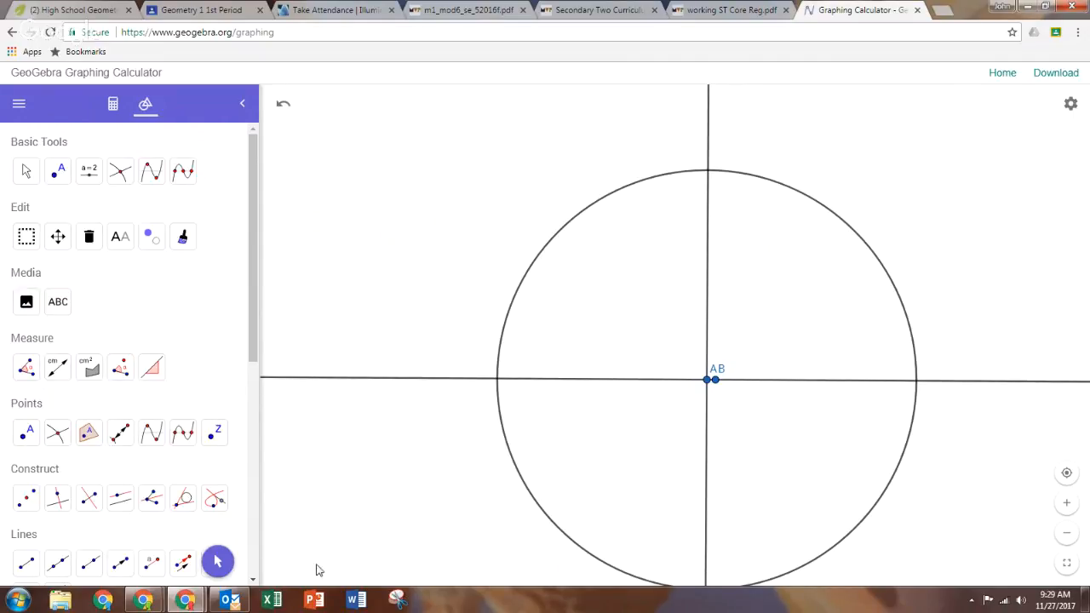
{"action": "left_click", "coordinate": [217, 562]}
{"action": "left_click_drag", "start_coordinate": [473, 246], "coordinate": [441, 193]}
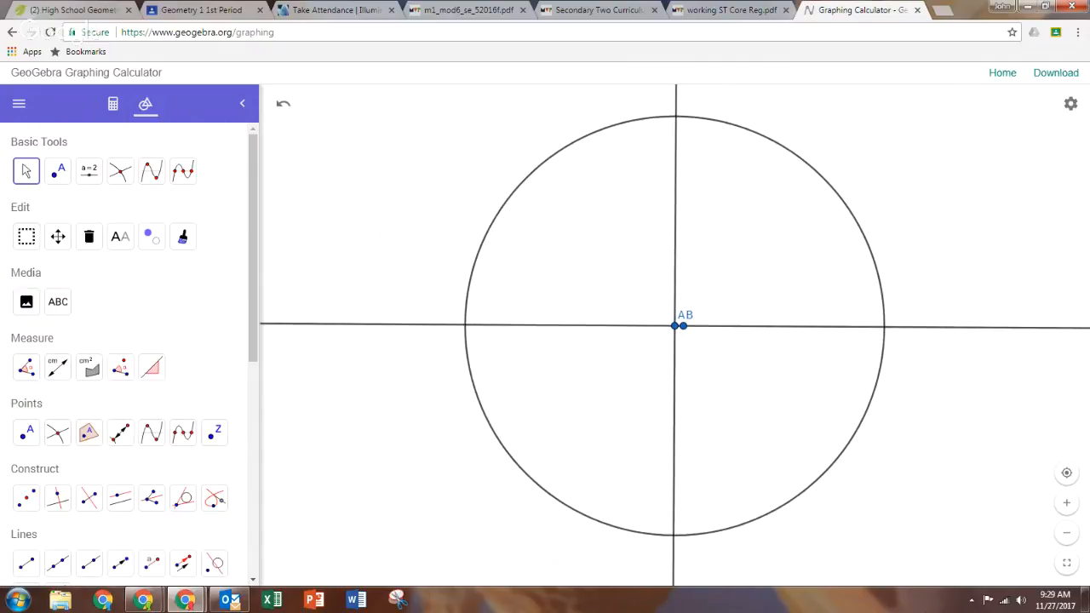
{"action": "left_click", "coordinate": [57, 172]}
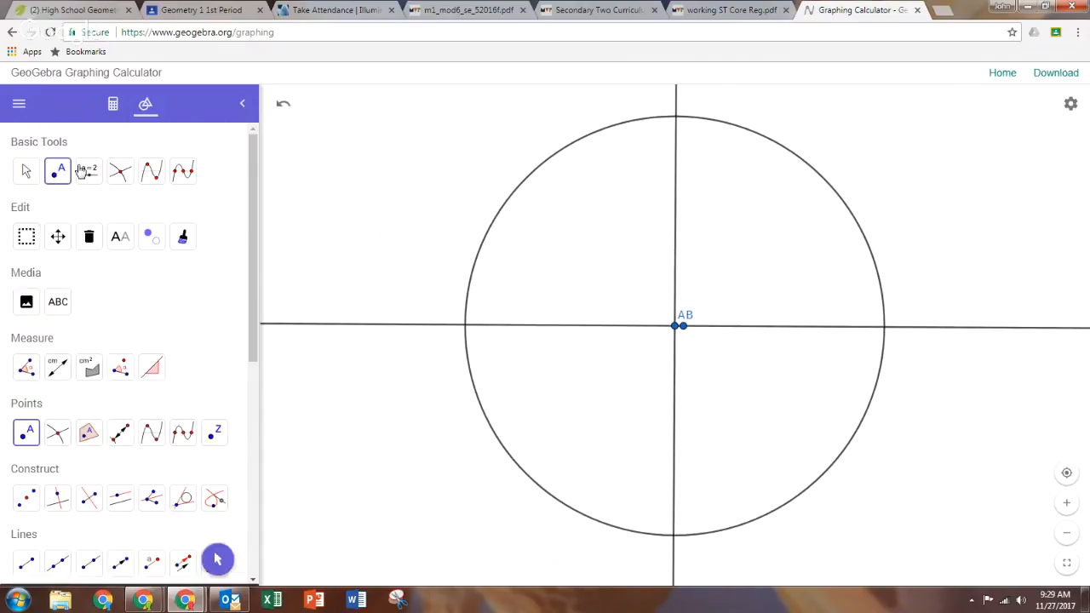
{"action": "left_click", "coordinate": [677, 119]}
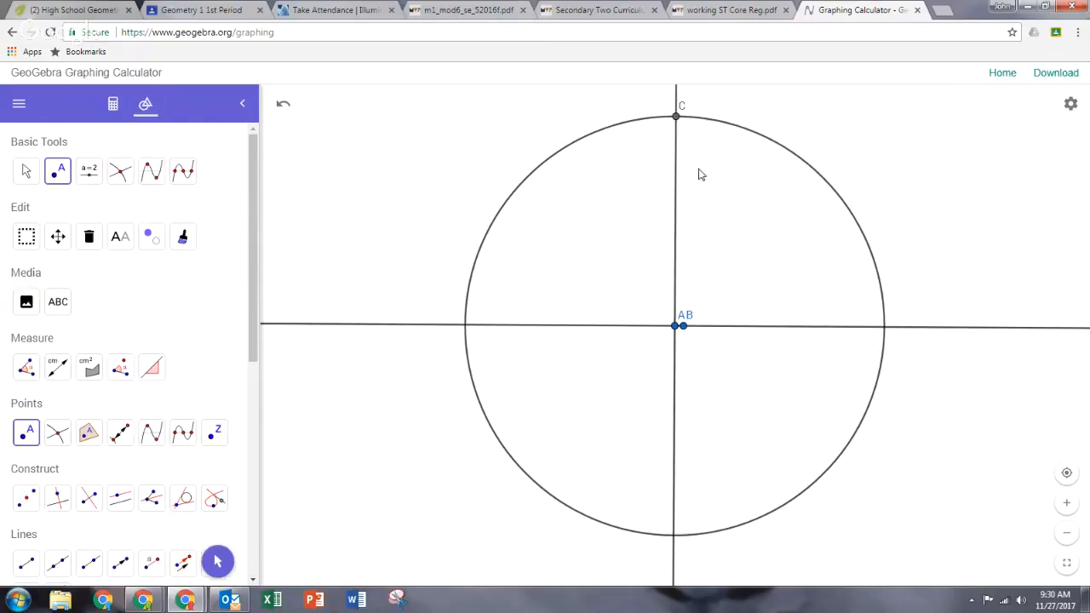
Rename the new upper intersection point as B in its object settings.
{"action": "right_click", "coordinate": [677, 121]}
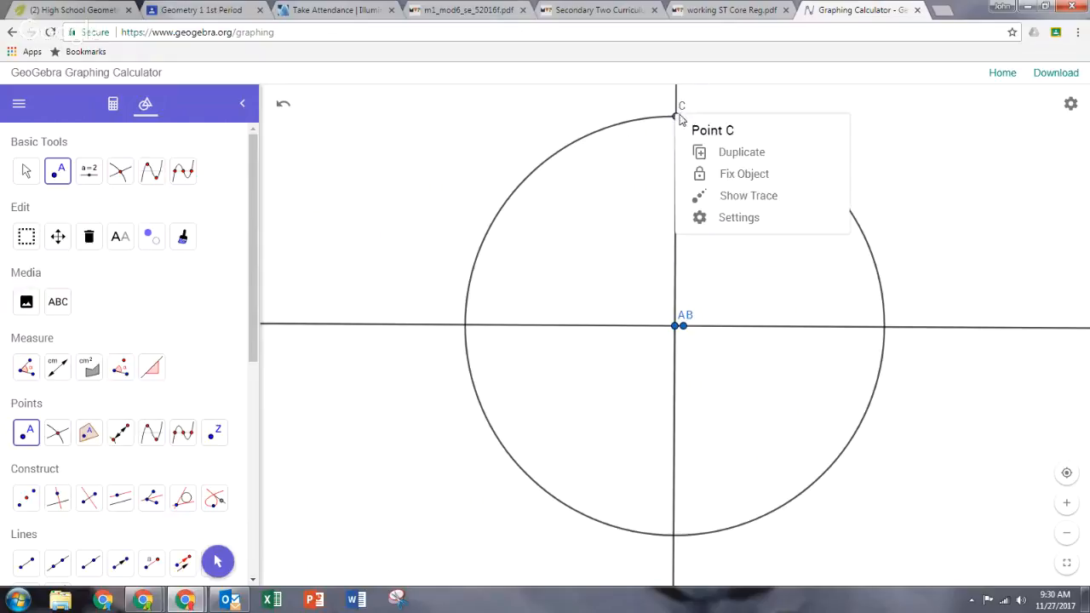
{"action": "left_click", "coordinate": [738, 218]}
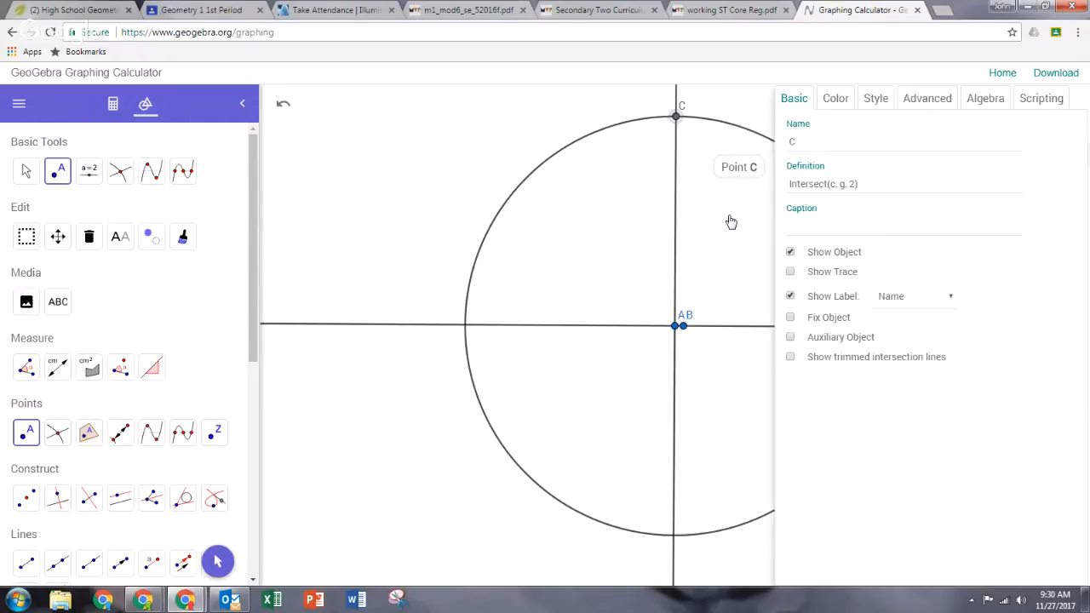
{"action": "left_click", "coordinate": [780, 143]}
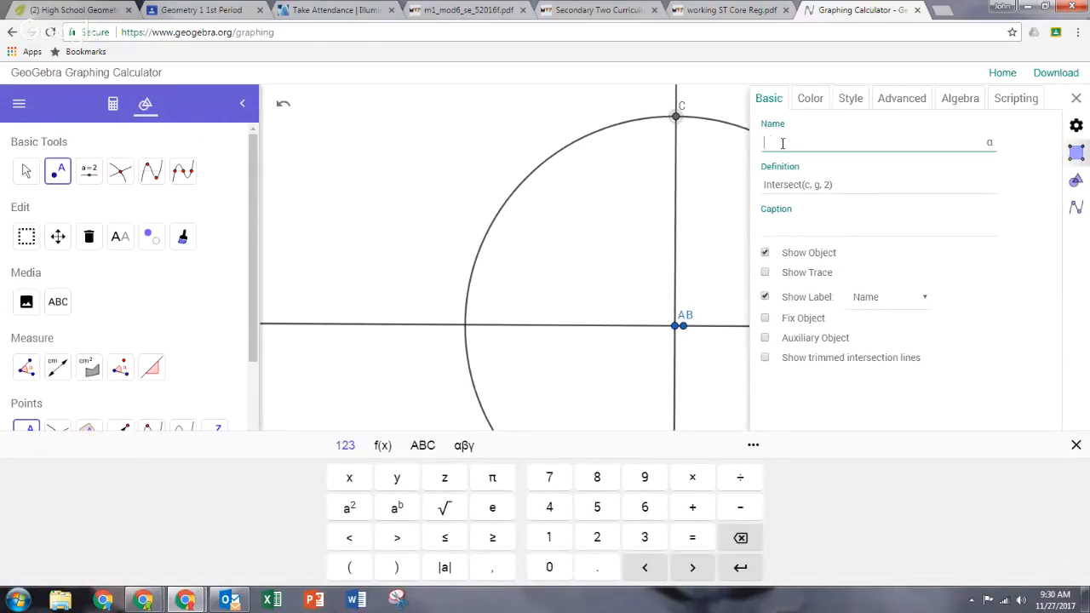
{"action": "type", "text": "B"}
{"action": "left_click", "coordinate": [818, 224]}
{"action": "left_click", "coordinate": [879, 181]}
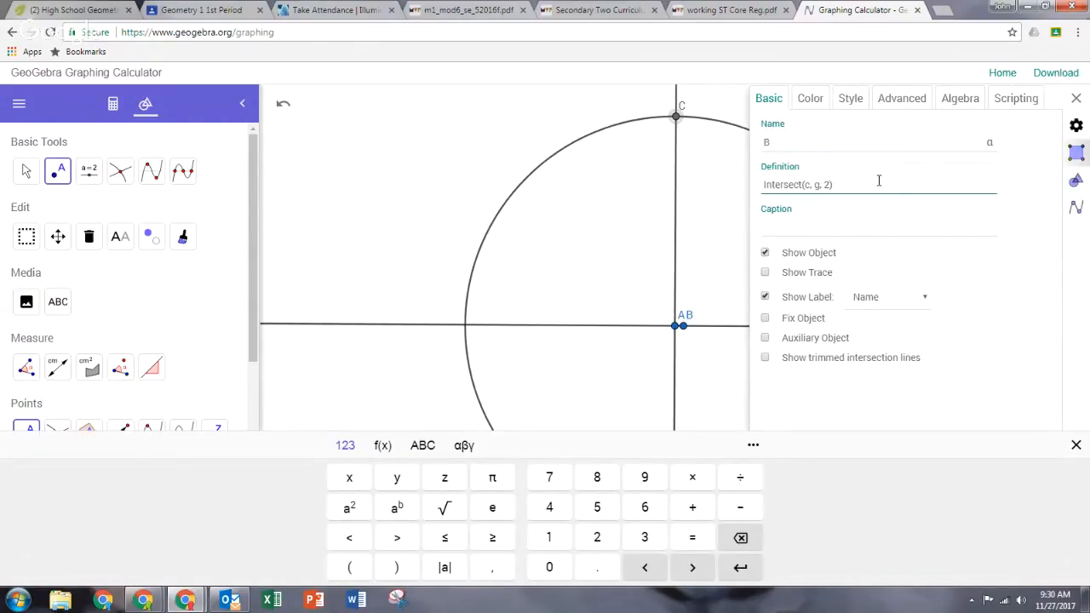
Close the object settings and hide point B1 and circle c in the algebra view.
{"action": "left_click", "coordinate": [1076, 98]}
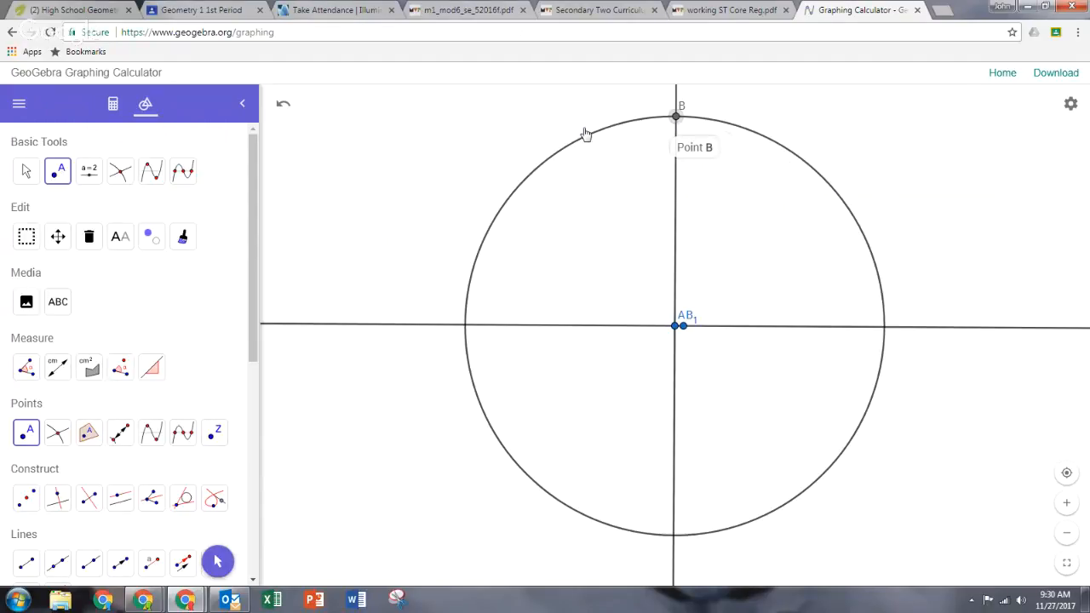
{"action": "left_click", "coordinate": [114, 105]}
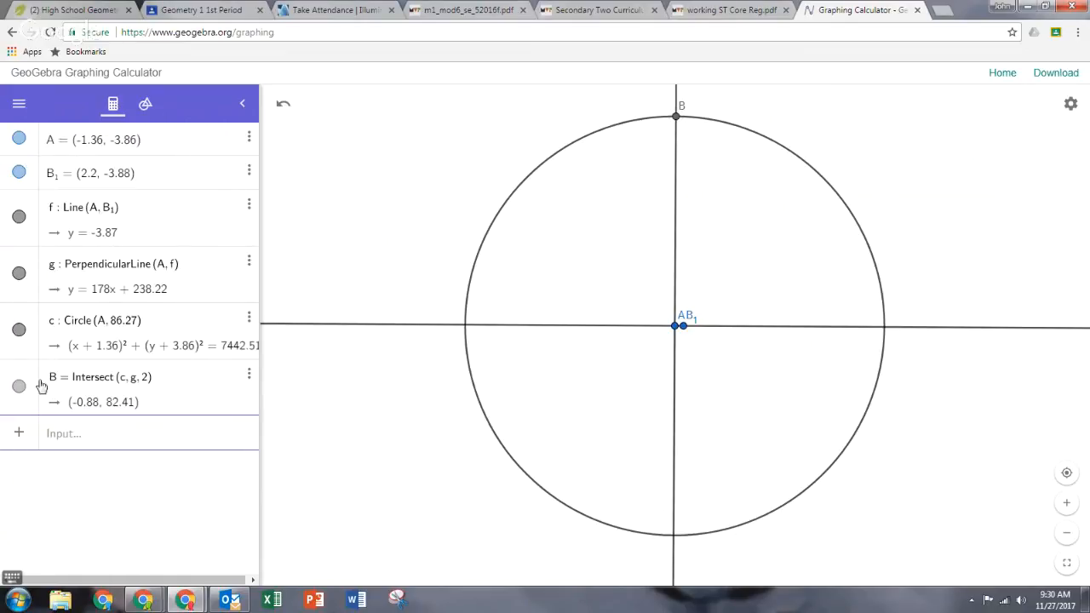
{"action": "left_click", "coordinate": [19, 173]}
{"action": "left_click", "coordinate": [18, 330]}
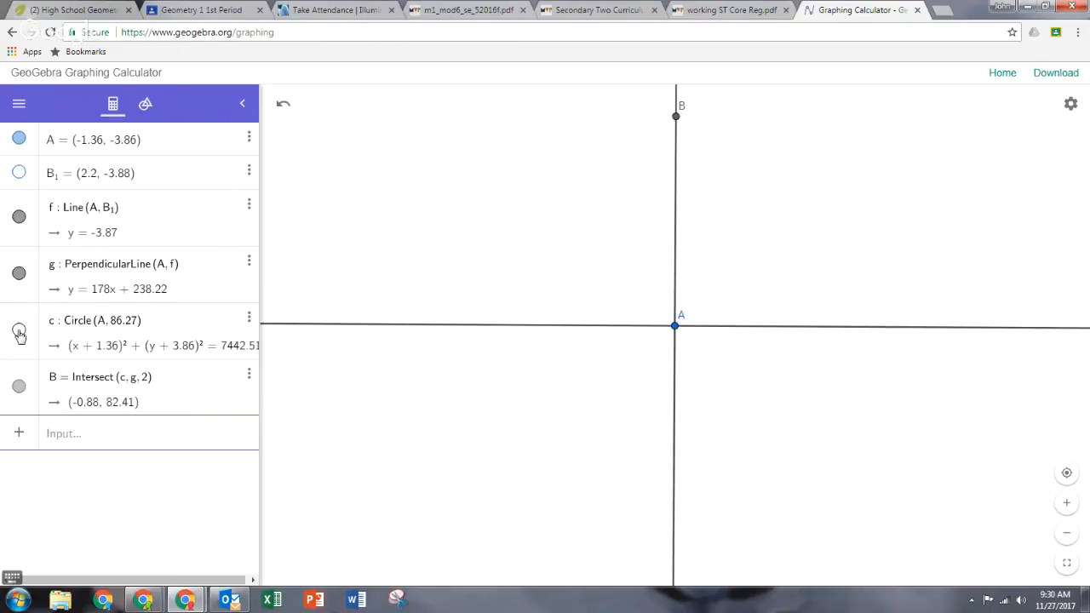
{"action": "left_click", "coordinate": [147, 106]}
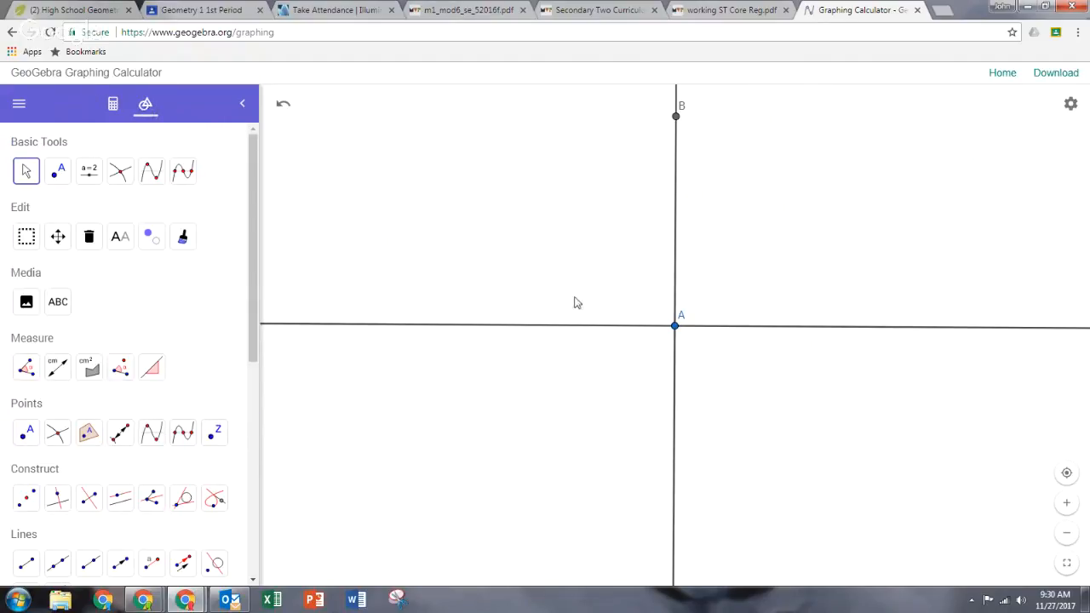
Draw a circle centered at point B with radius 158.16 using Circle with Center and Radius.
{"action": "left_click_drag", "start_coordinate": [574, 301], "coordinate": [579, 350]}
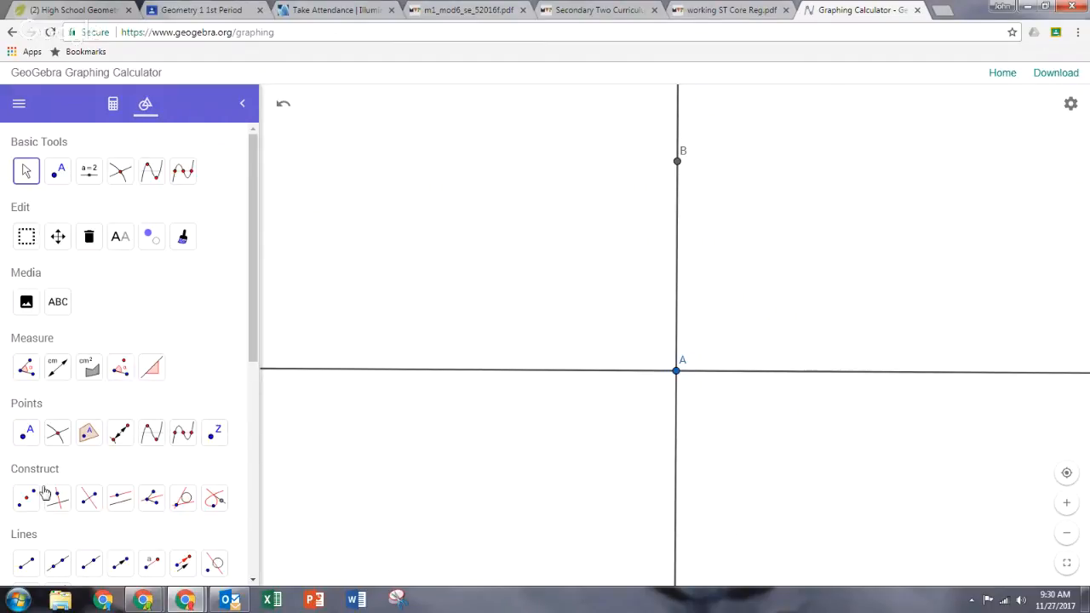
{"action": "scroll", "coordinate": [100, 412], "scroll_direction": "down", "scroll_amount": 1}
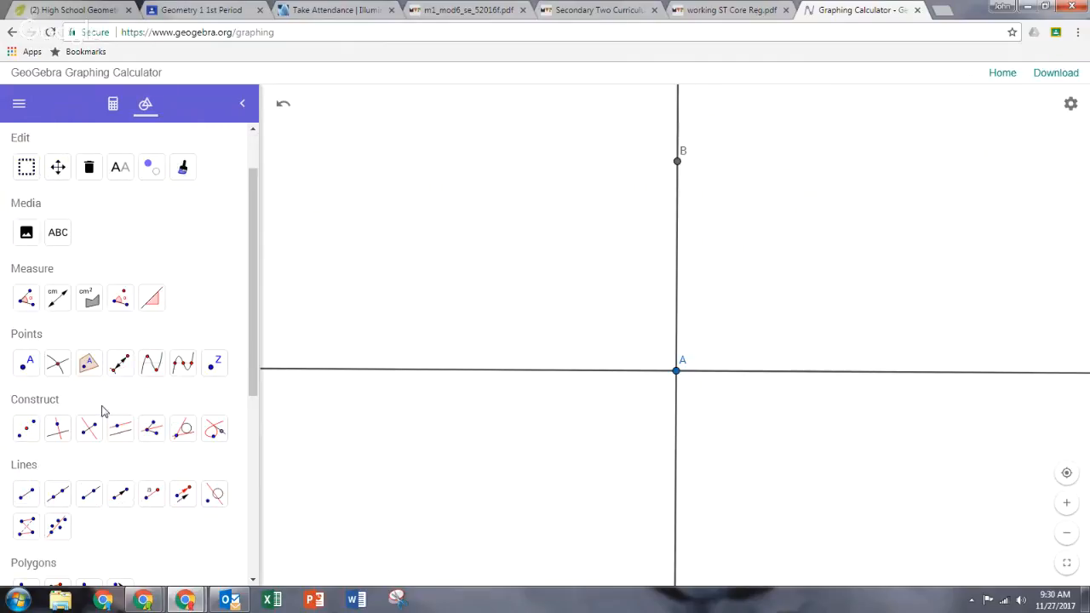
{"action": "scroll", "coordinate": [101, 412], "scroll_direction": "down", "scroll_amount": 2}
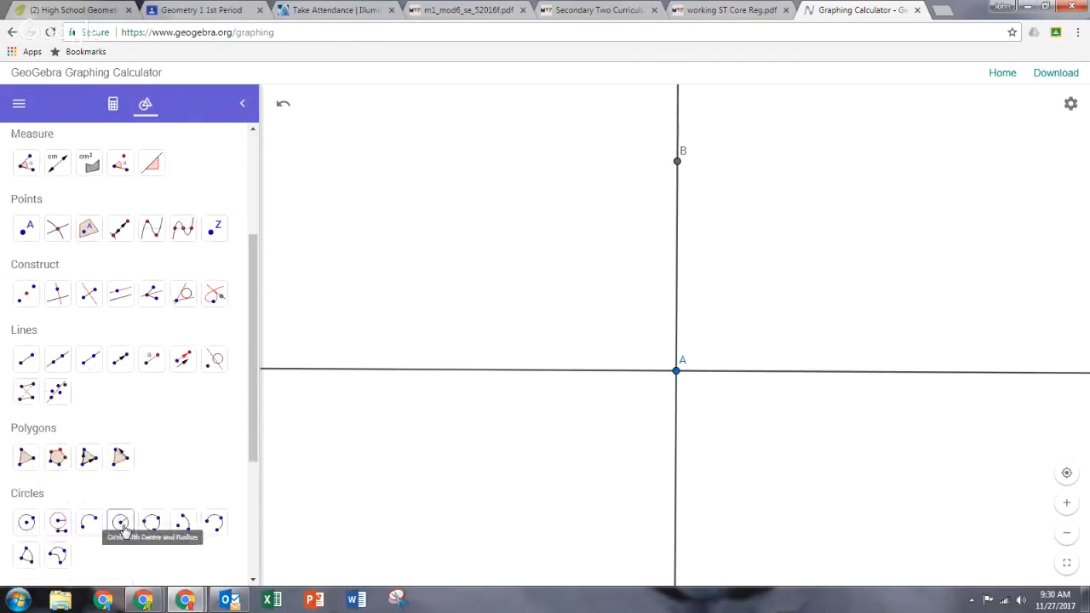
{"action": "left_click", "coordinate": [122, 525]}
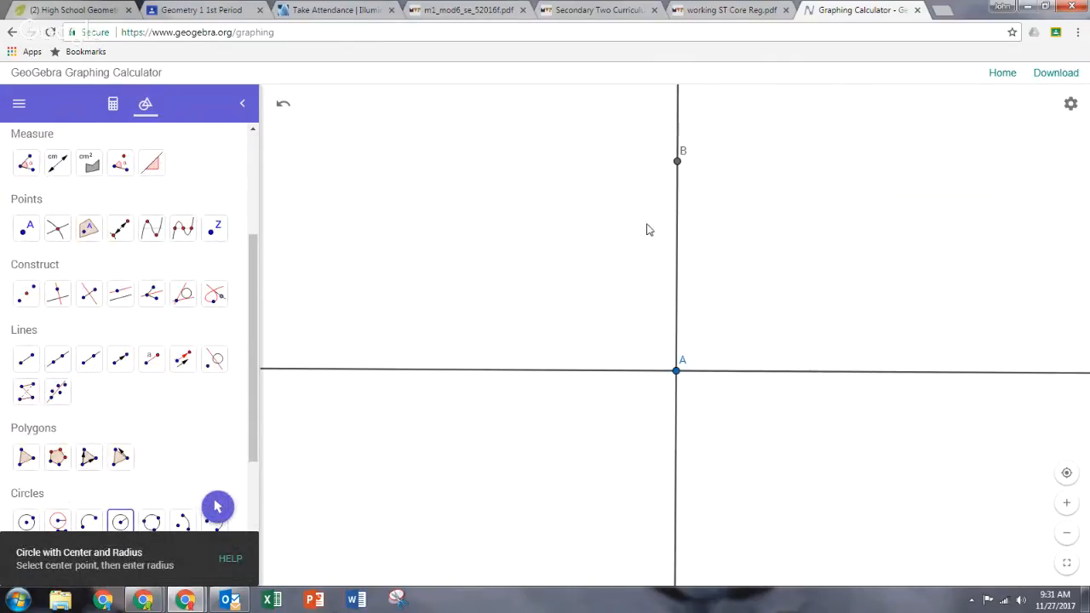
{"action": "left_click", "coordinate": [678, 162]}
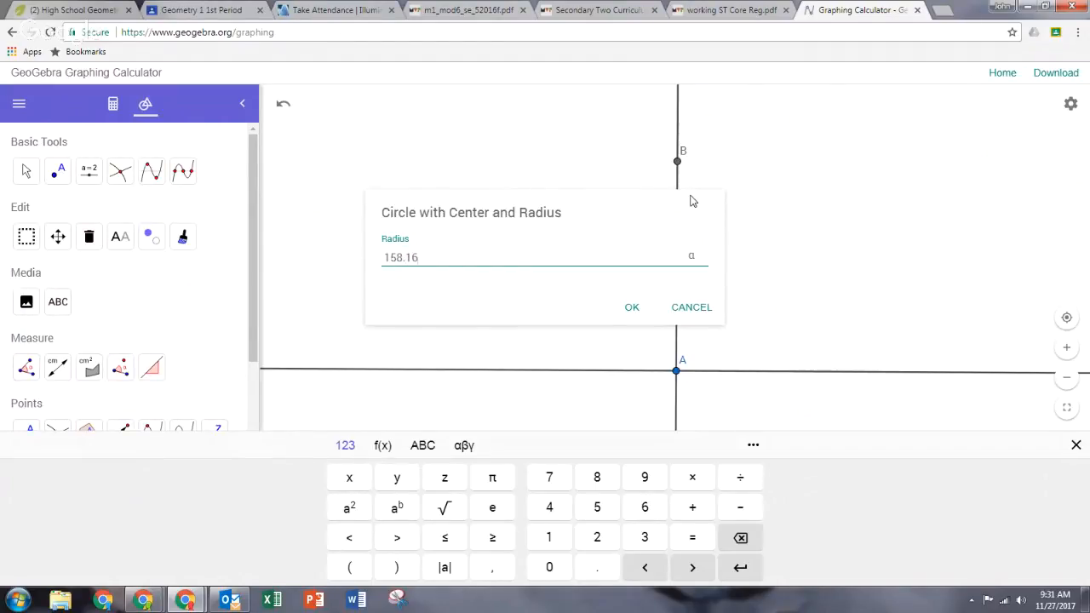
{"action": "left_click", "coordinate": [632, 308]}
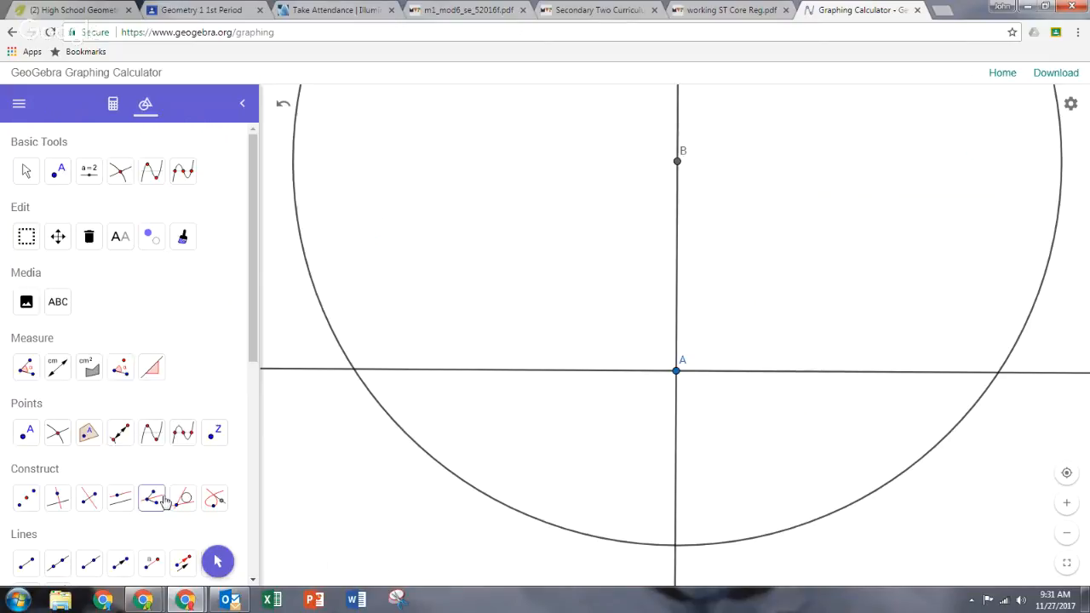
Place point C at the left intersection of the new circle and the horizontal line.
{"action": "left_click", "coordinate": [26, 434]}
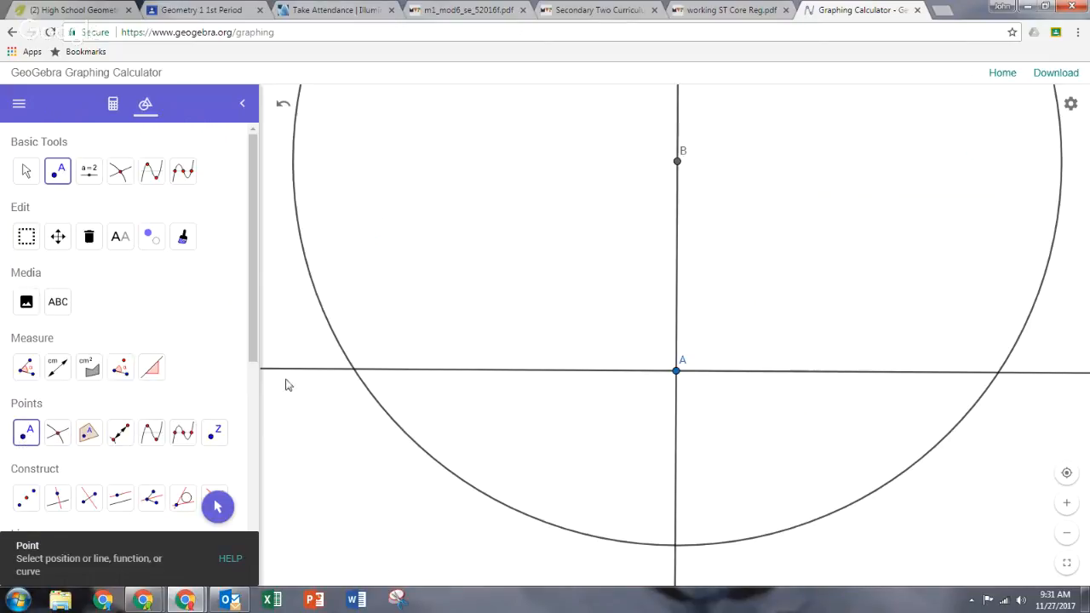
{"action": "left_click", "coordinate": [356, 372]}
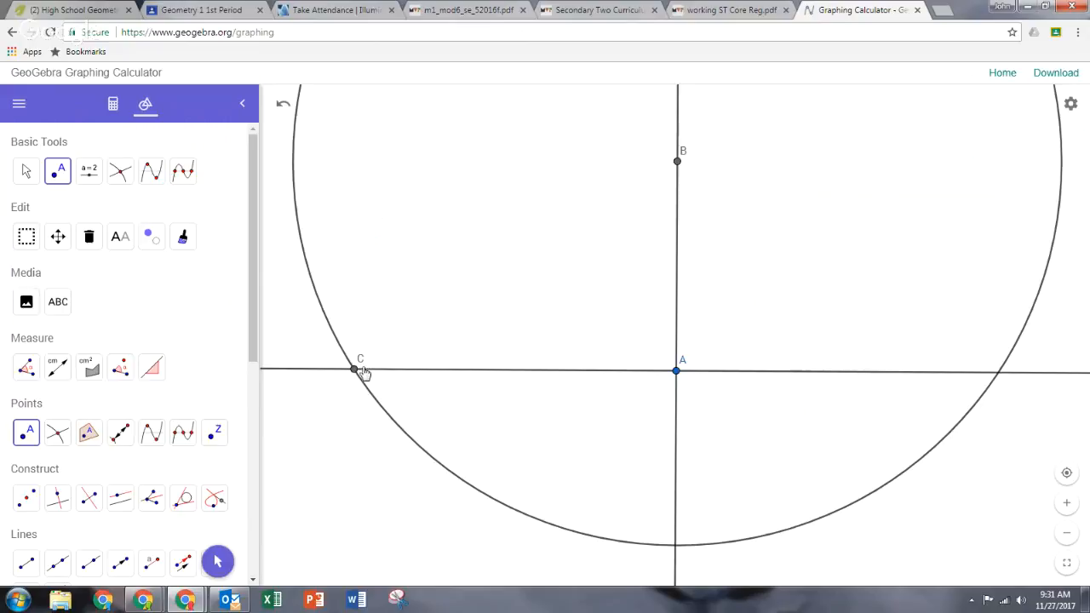
Hide the horizontal line f, the perpendicular line g and circle d in the algebra view.
{"action": "left_click", "coordinate": [113, 104]}
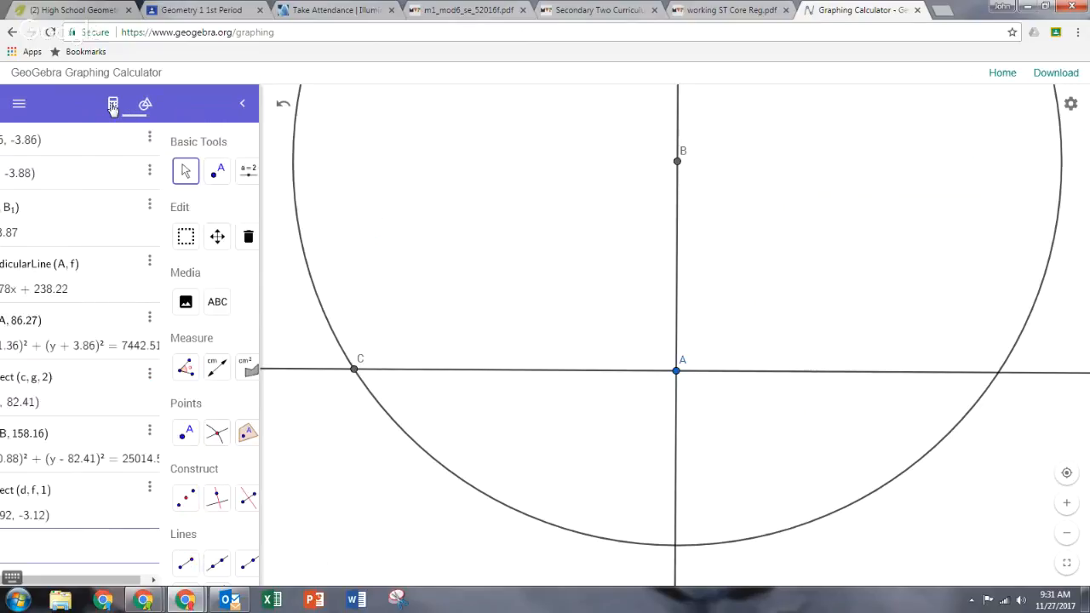
{"action": "left_click", "coordinate": [19, 217]}
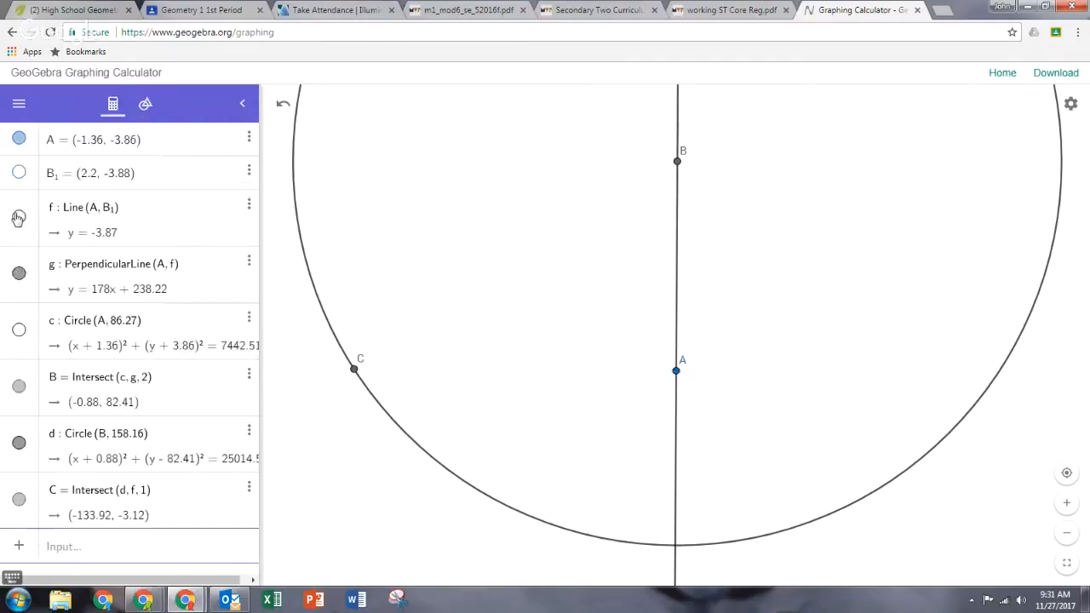
{"action": "left_click", "coordinate": [18, 275]}
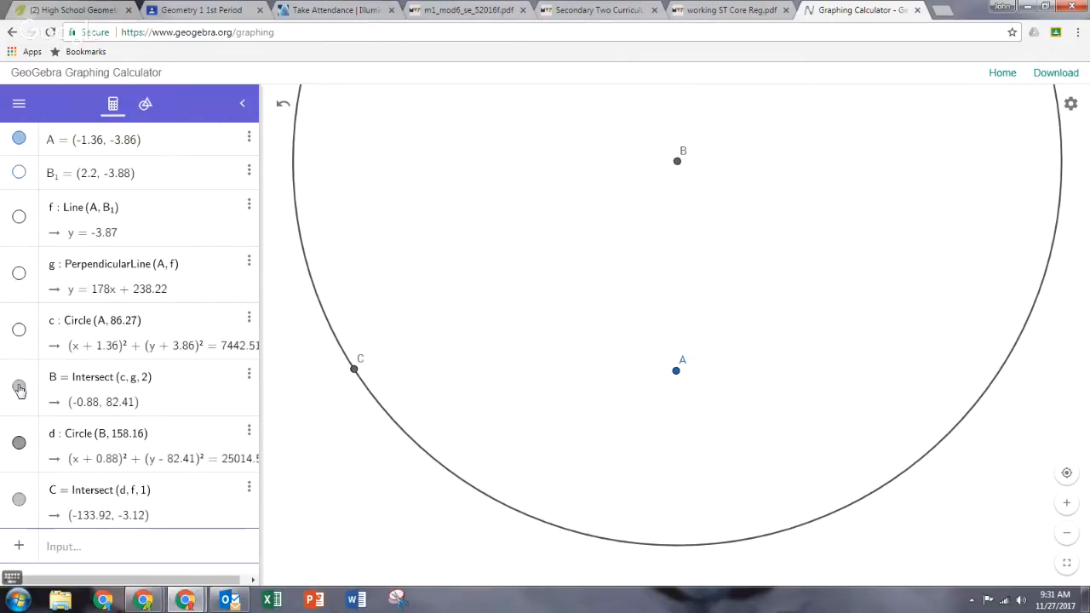
{"action": "left_click", "coordinate": [19, 442]}
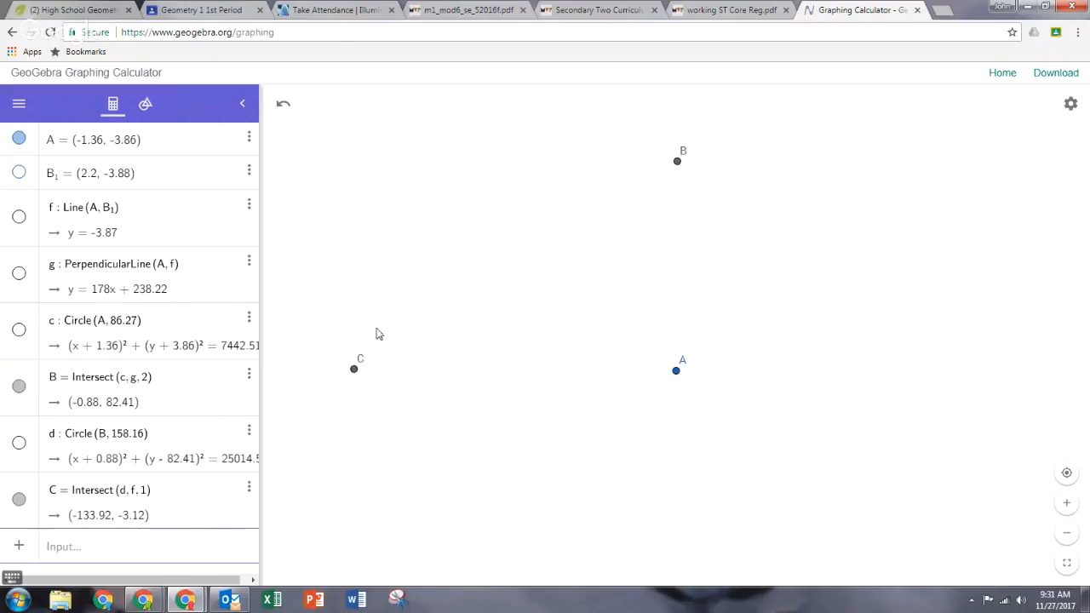
Draw a triangle polygon through points A, B and C with the Polygon tool.
{"action": "left_click", "coordinate": [144, 103]}
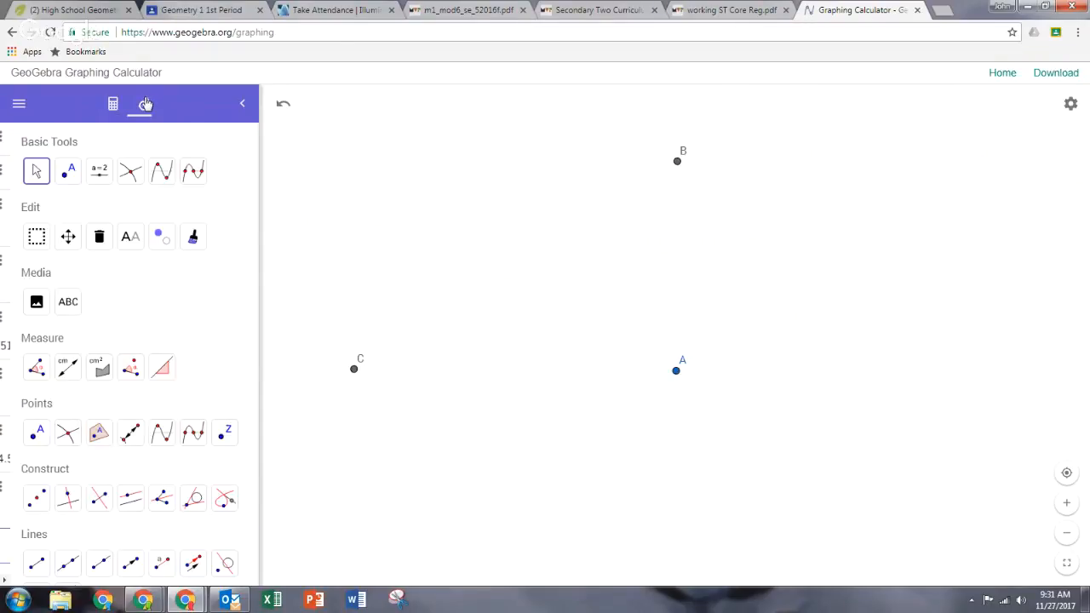
{"action": "scroll", "coordinate": [124, 396], "scroll_direction": "down", "scroll_amount": 5}
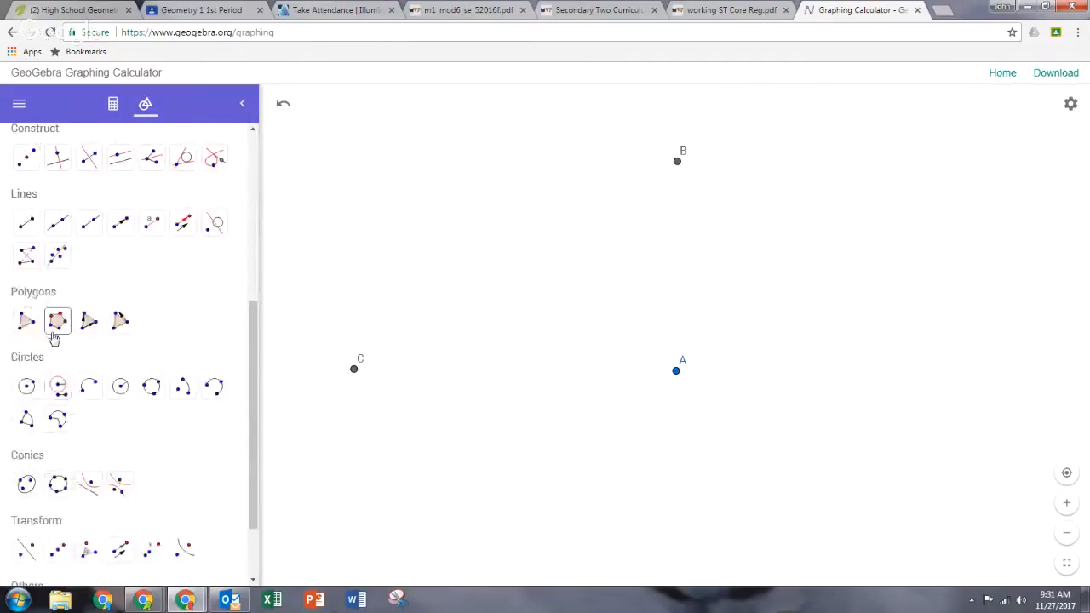
{"action": "left_click", "coordinate": [29, 330]}
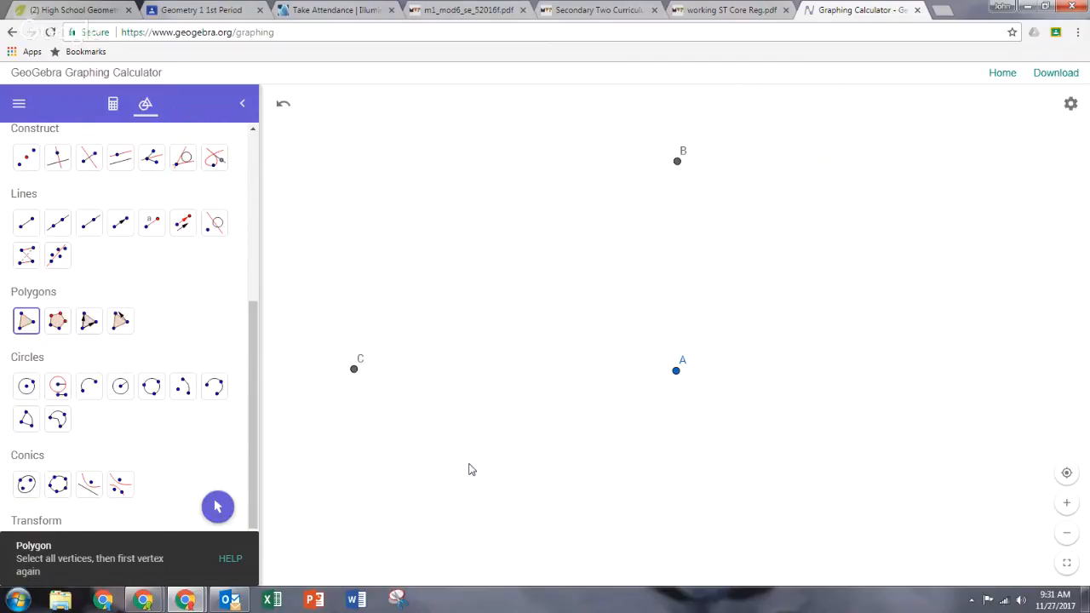
{"action": "left_click", "coordinate": [676, 371]}
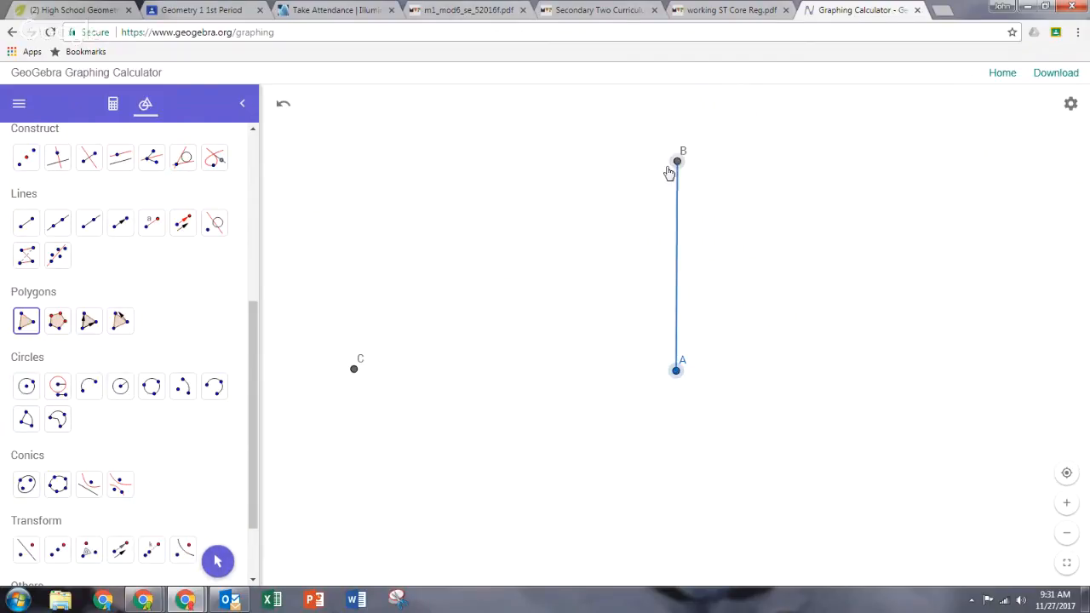
{"action": "left_click", "coordinate": [670, 171]}
{"action": "left_click", "coordinate": [354, 372]}
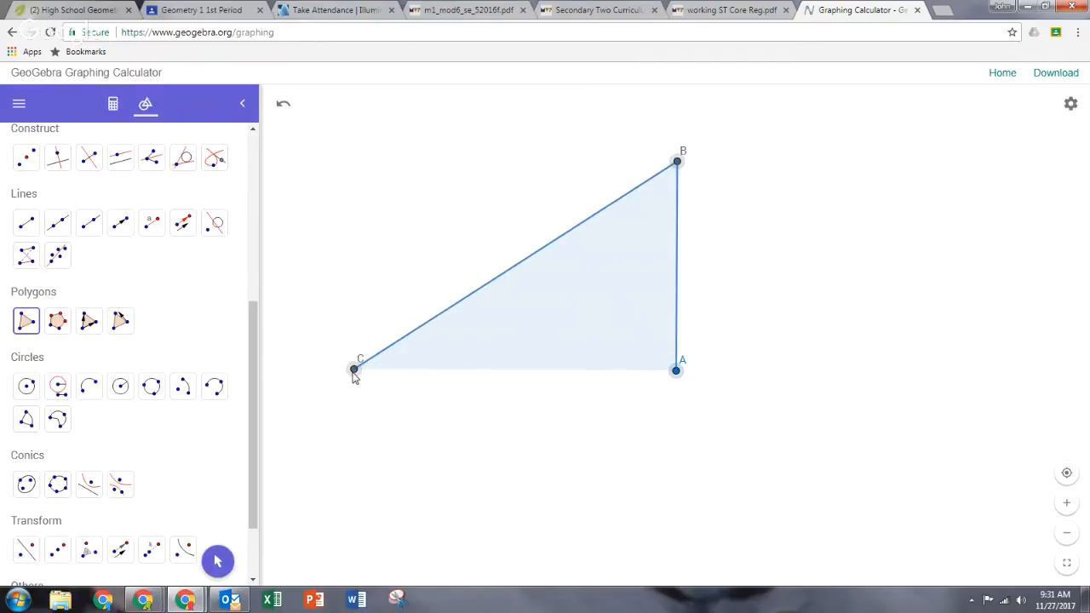
{"action": "left_click", "coordinate": [676, 372]}
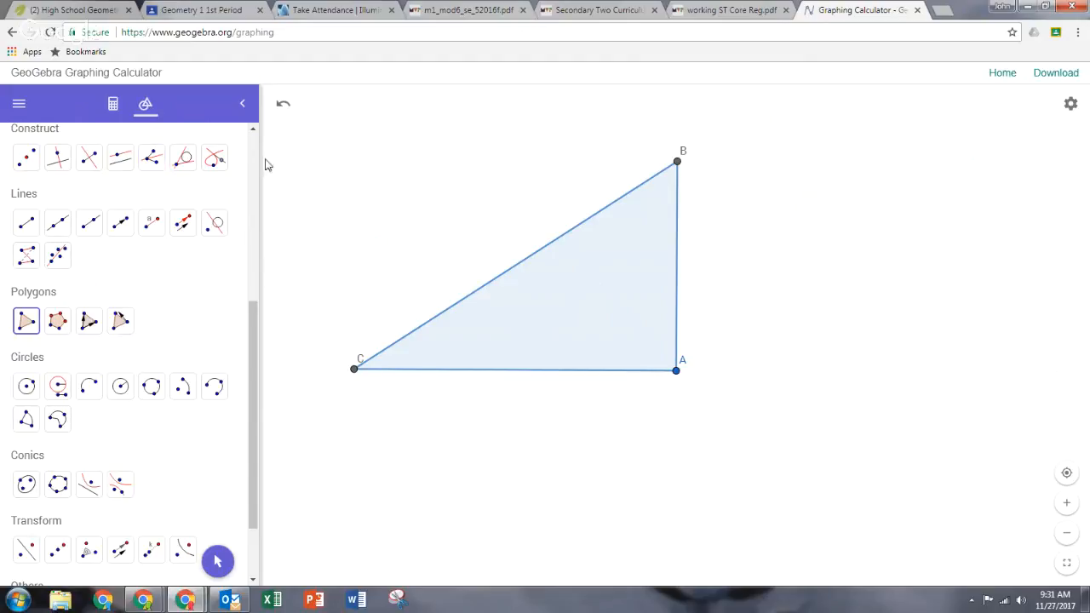
Measure the length of side CA with the Distance or Length tool.
{"action": "scroll", "coordinate": [141, 247], "scroll_direction": "up", "scroll_amount": 4}
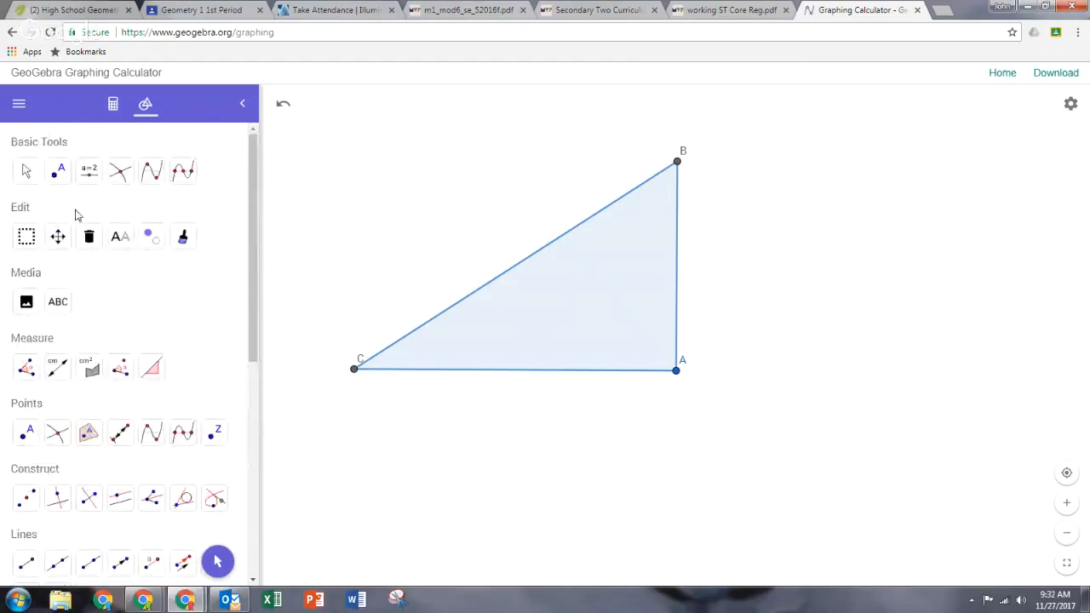
{"action": "left_click", "coordinate": [26, 170]}
{"action": "left_click_drag", "start_coordinate": [470, 356], "coordinate": [769, 447]}
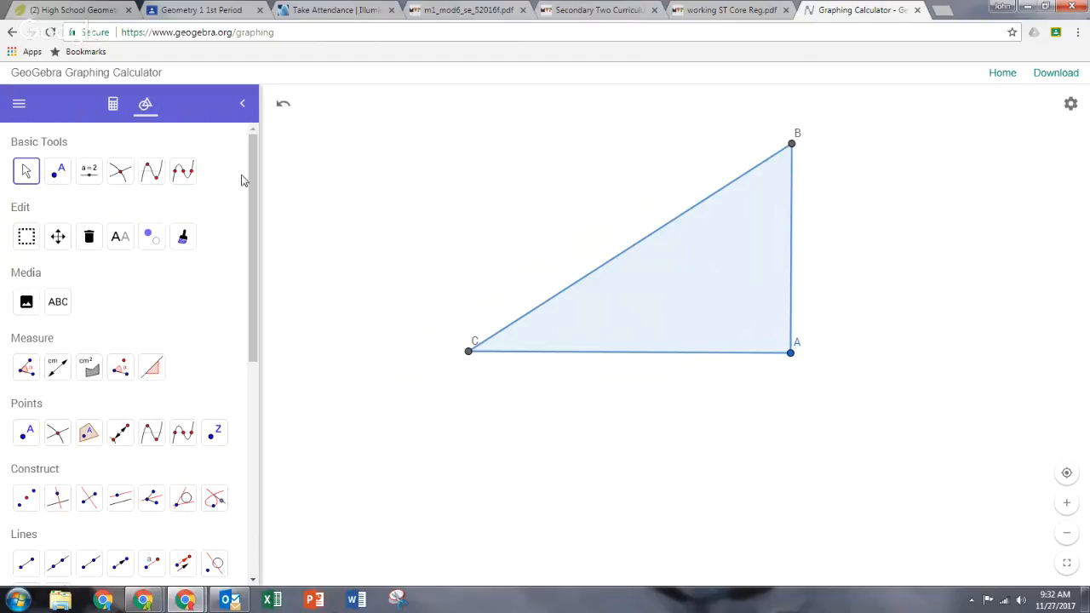
{"action": "left_click", "coordinate": [56, 367]}
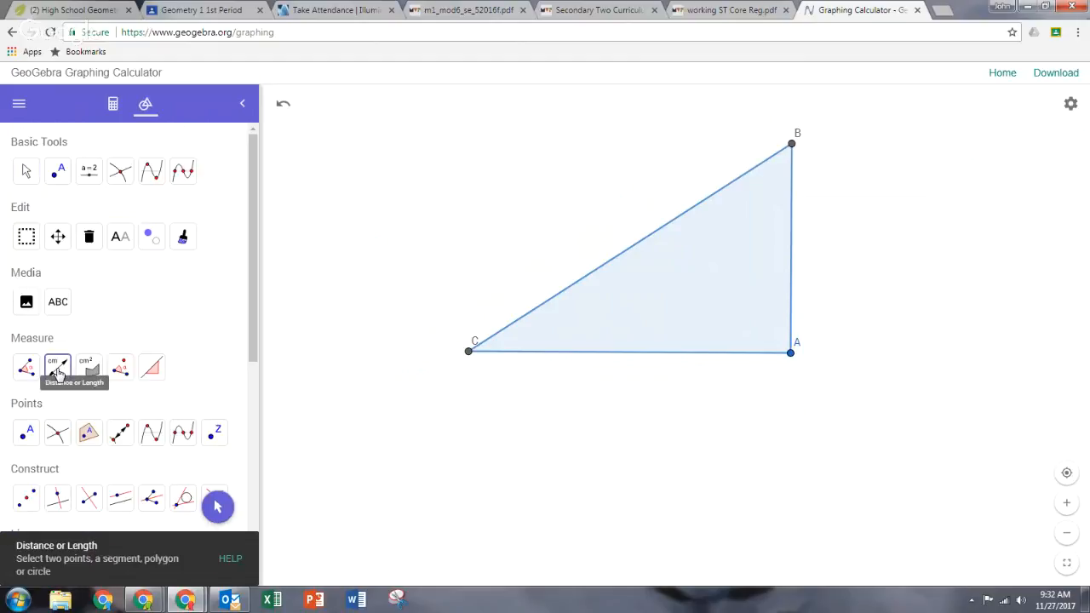
{"action": "left_click", "coordinate": [695, 357]}
Measure the triangle's angles with the Angle tool and undo the measurement.
{"action": "left_click", "coordinate": [25, 375]}
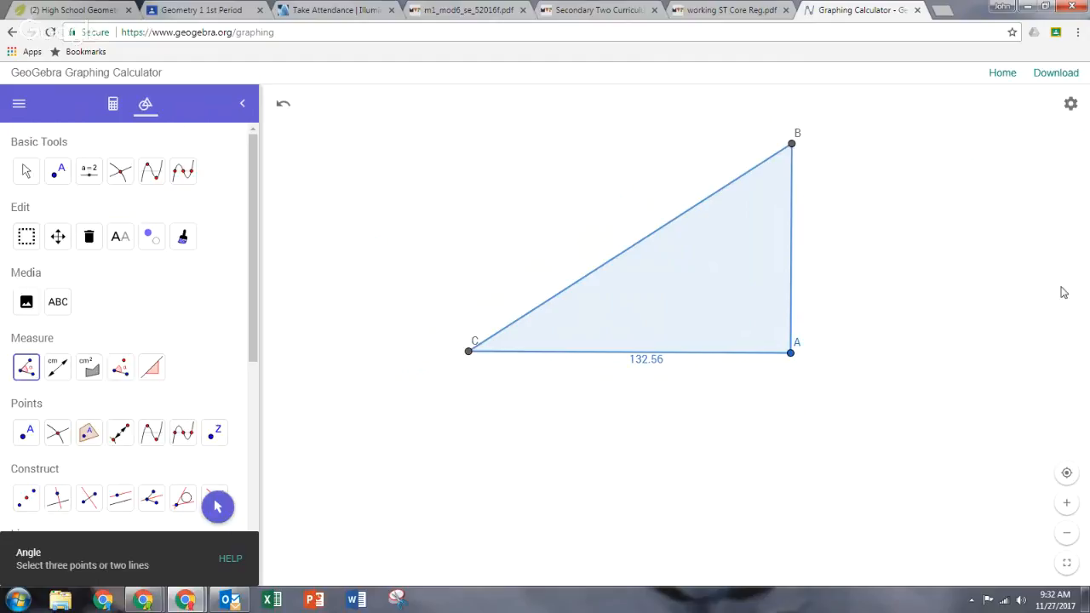
{"action": "left_click", "coordinate": [791, 241]}
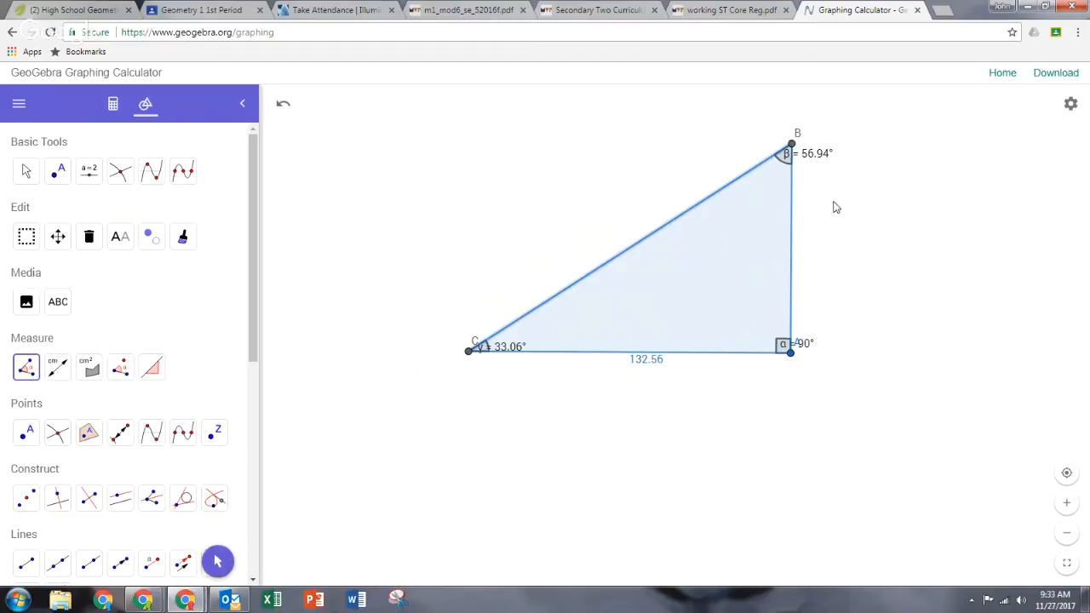
{"action": "left_click", "coordinate": [284, 104]}
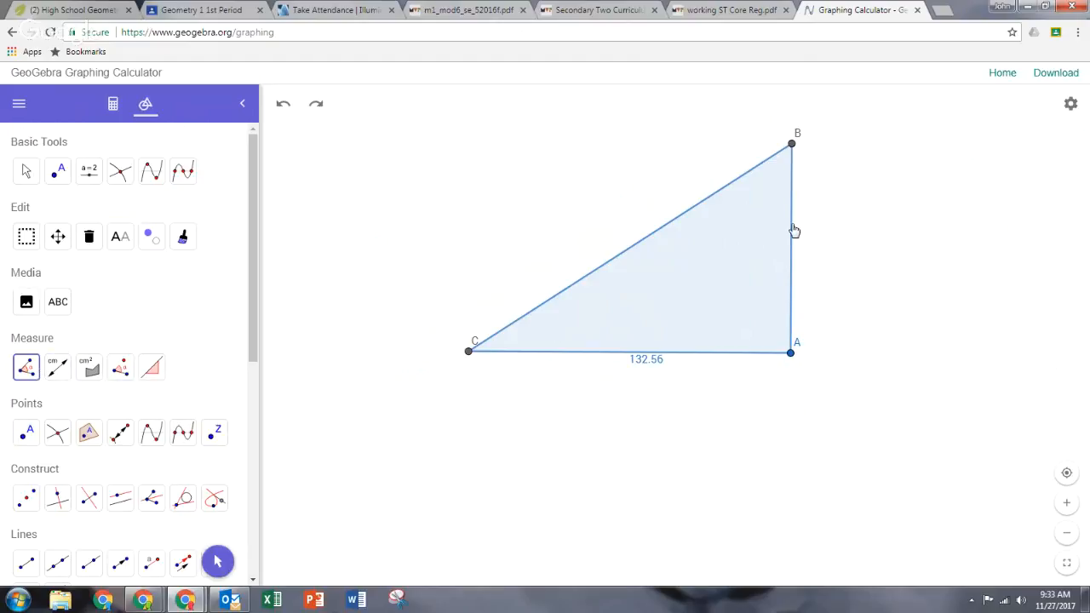
Try measuring the angle at B between the hypotenuse and side AB, undoing each attempt.
{"action": "left_click", "coordinate": [691, 213]}
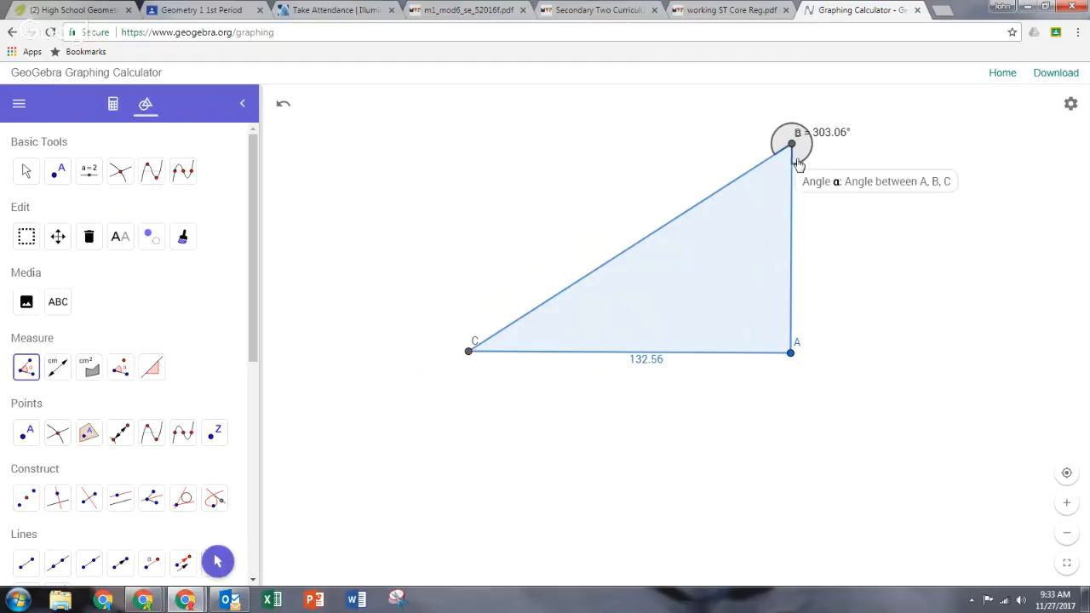
{"action": "left_click", "coordinate": [284, 108]}
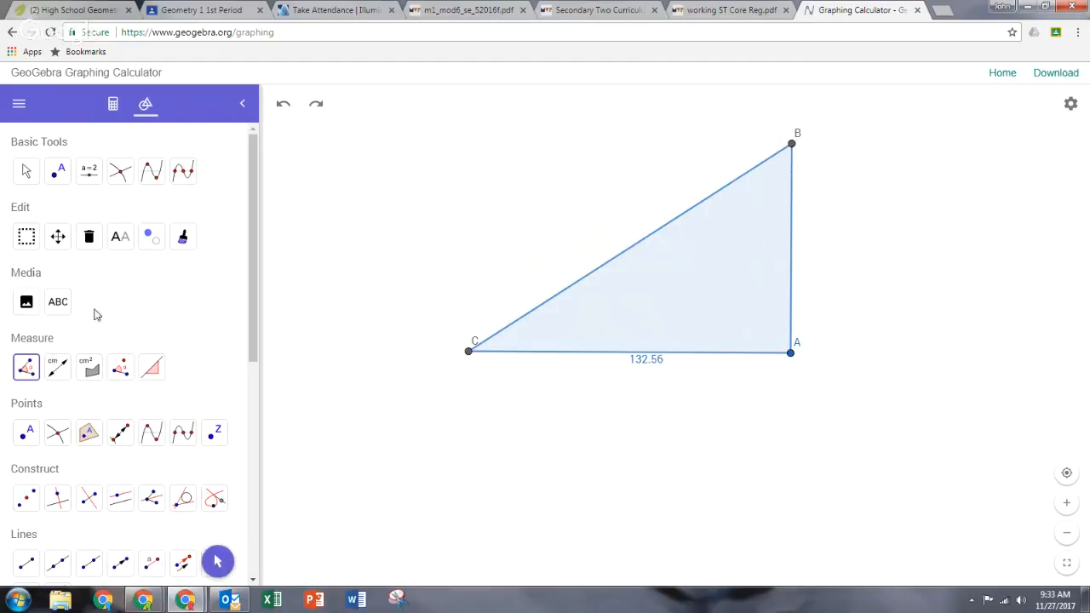
{"action": "left_click", "coordinate": [660, 231]}
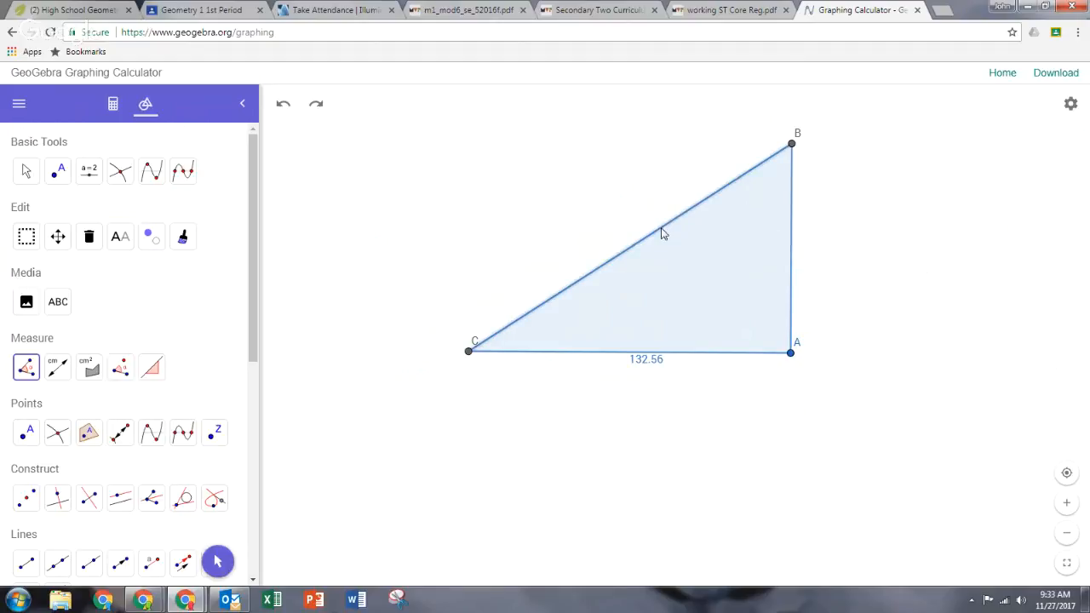
{"action": "left_click", "coordinate": [792, 255]}
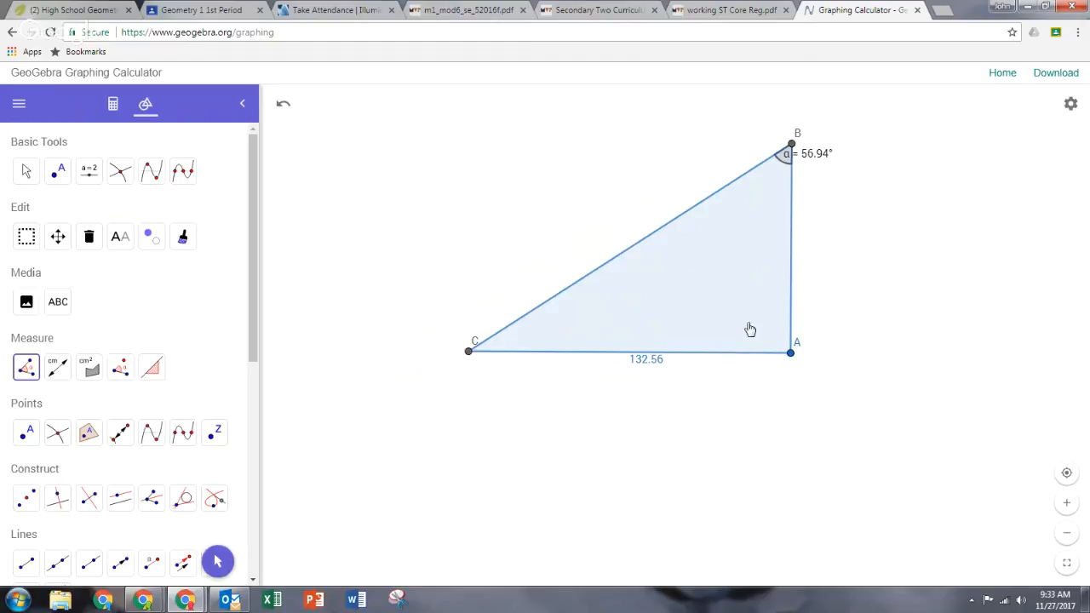
{"action": "left_click", "coordinate": [283, 103]}
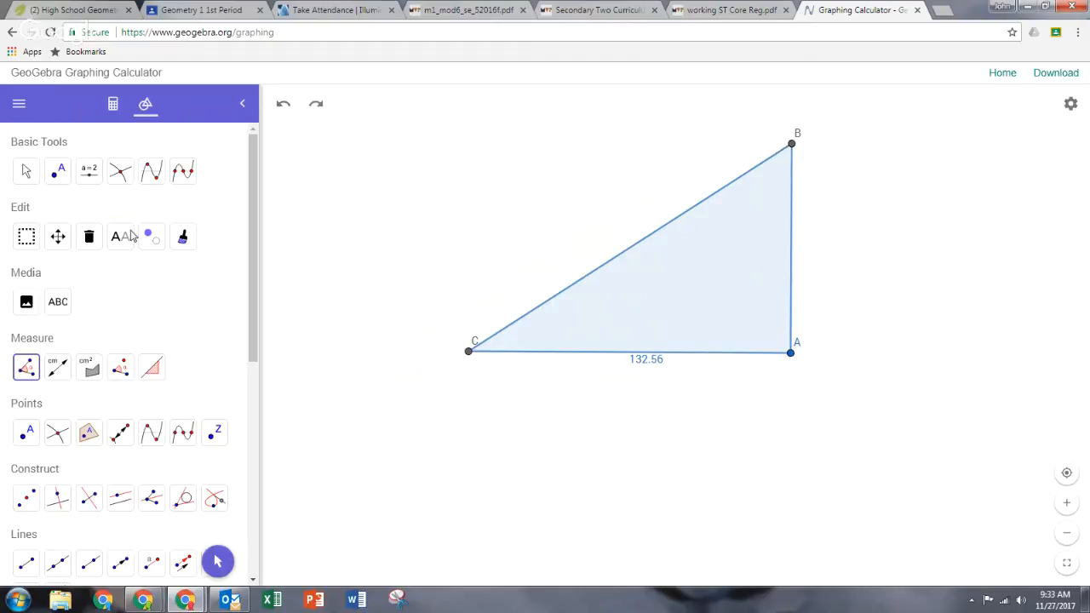
Measure all interior angles of the triangle with the Angle tool.
{"action": "left_click", "coordinate": [29, 367]}
{"action": "left_click", "coordinate": [716, 314]}
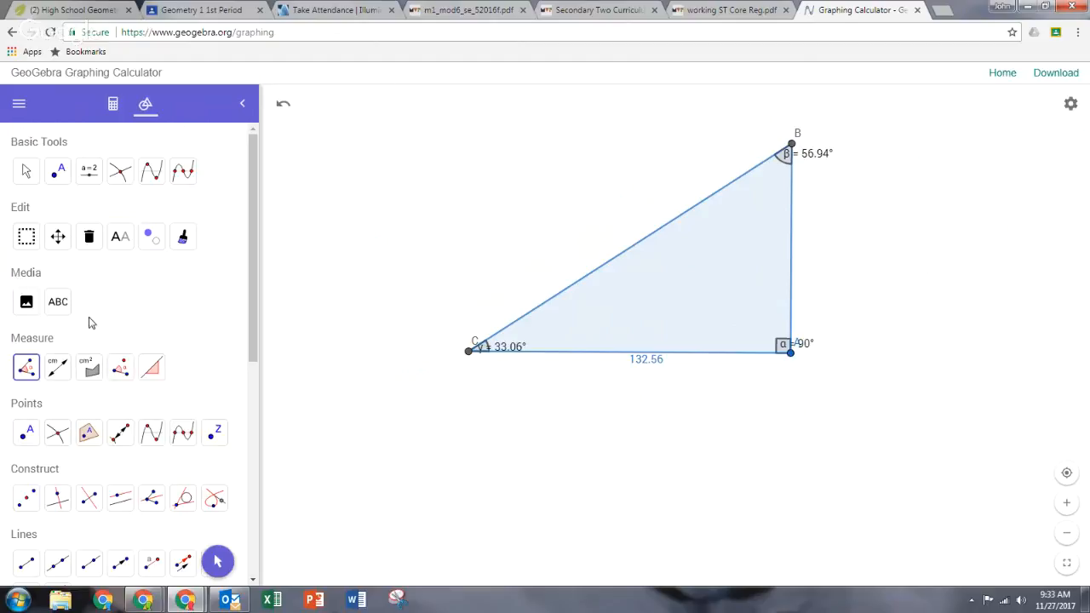
Measure the lengths of sides AB and BC with the Distance or Length tool.
{"action": "left_click", "coordinate": [58, 367]}
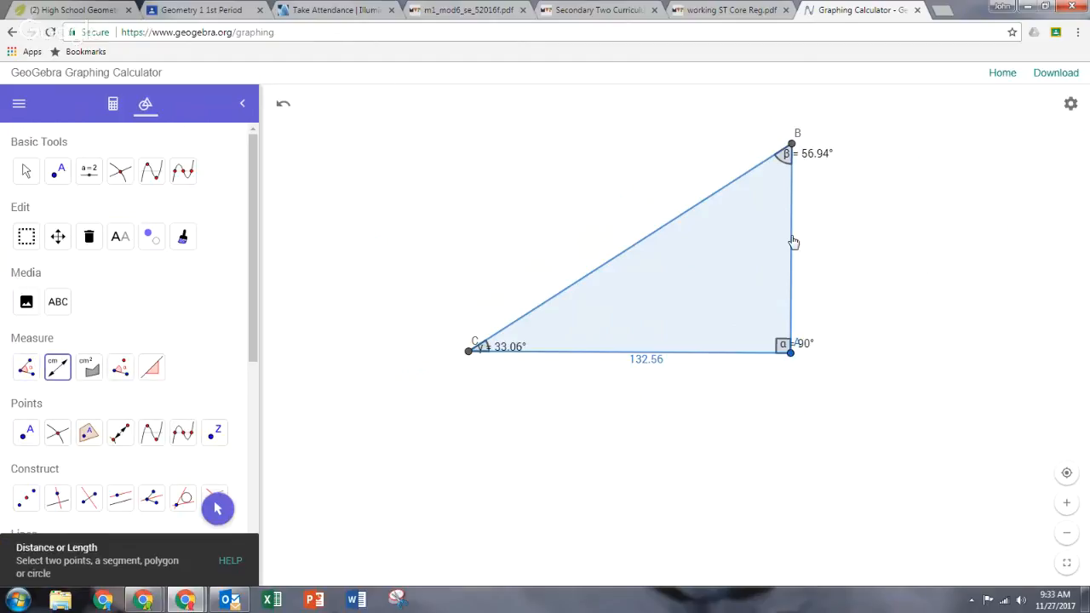
{"action": "left_click", "coordinate": [792, 243]}
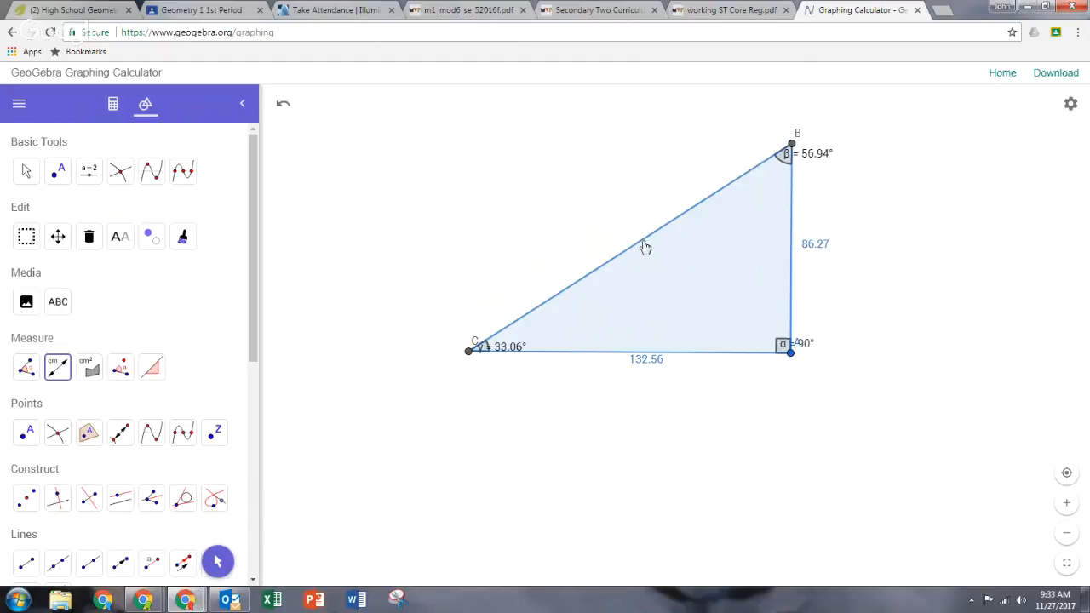
{"action": "left_click", "coordinate": [643, 244]}
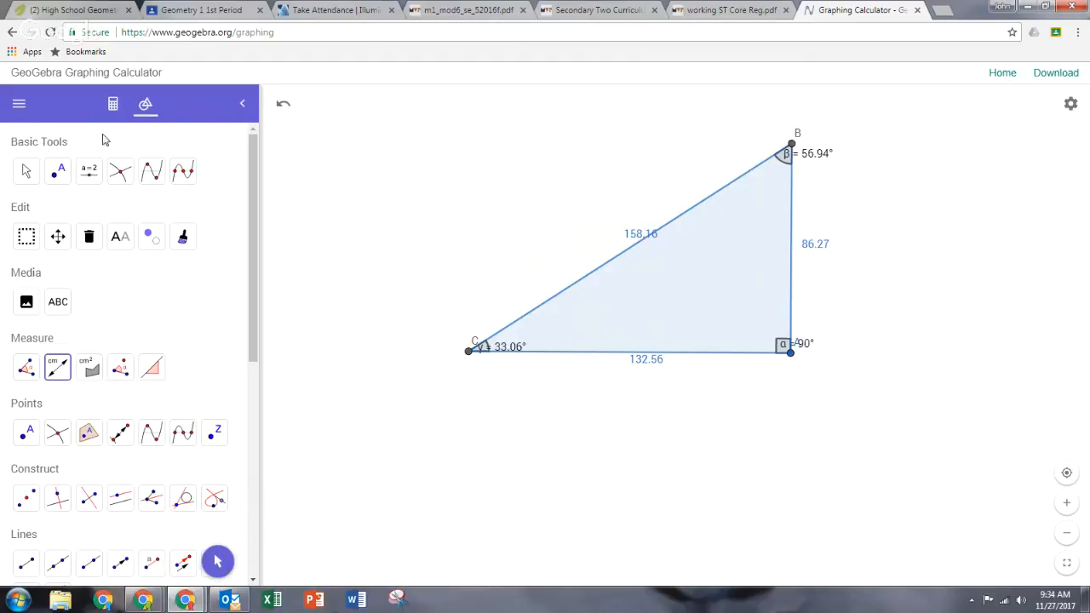